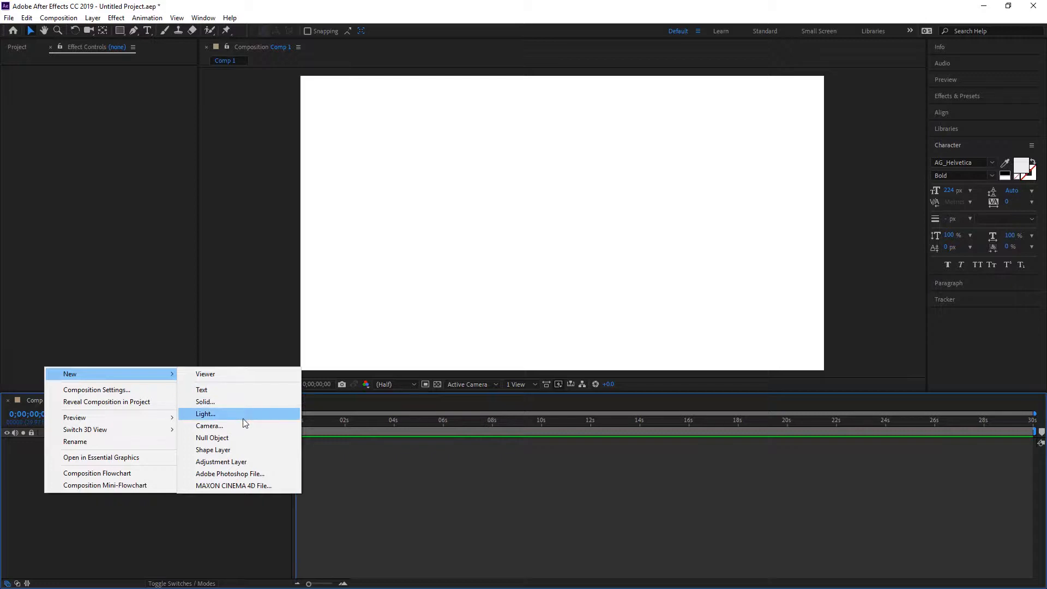
# Create a new text layer containing the person's first name in capital letters
pyautogui.click(232, 392)
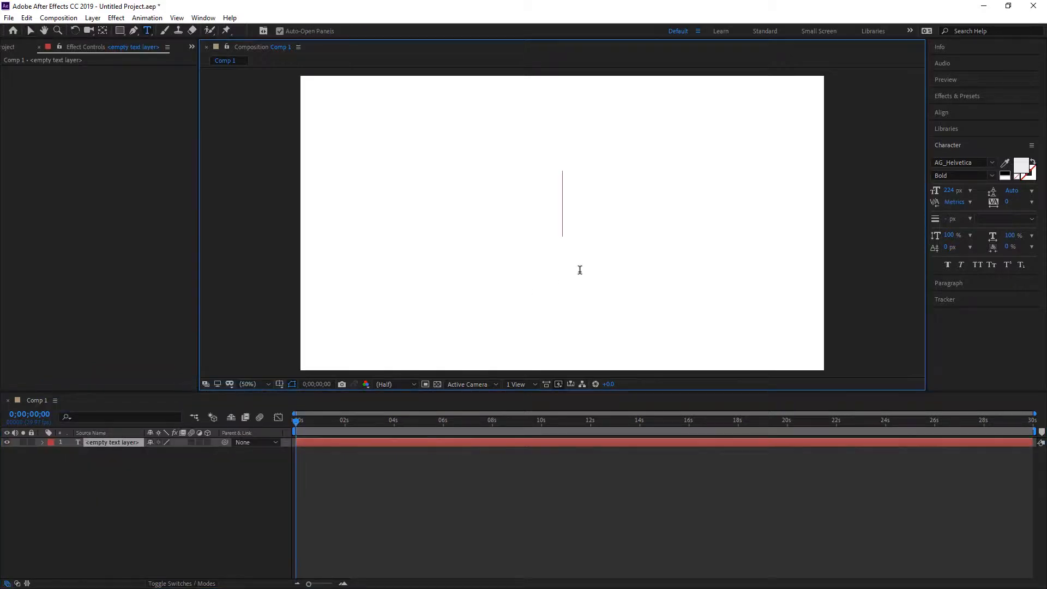
pyautogui.write('im')
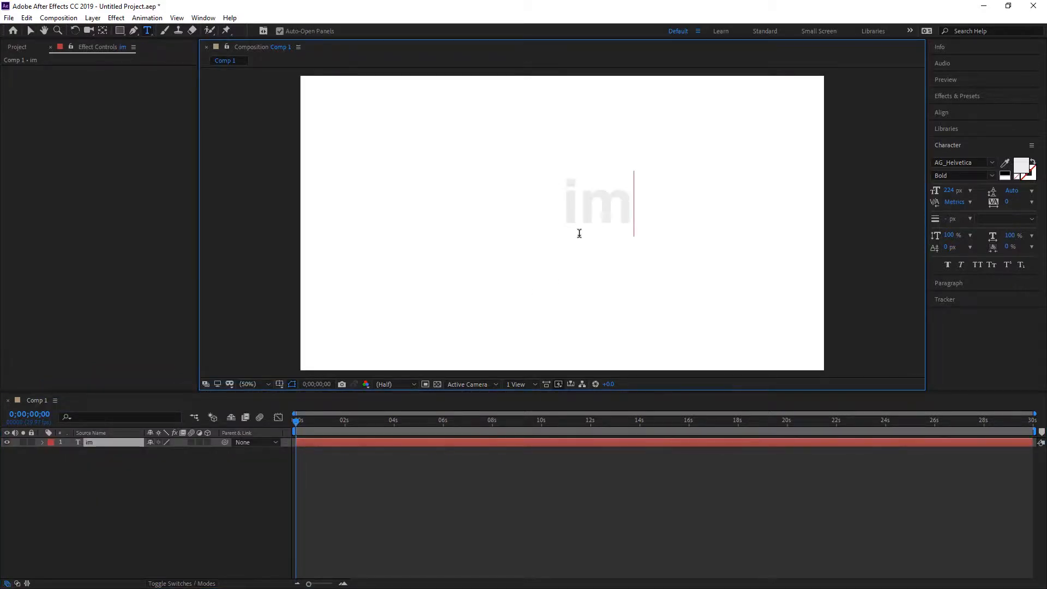
pyautogui.press('BackSpace')
pyautogui.press('BackSpace')
pyautogui.write('IMRAN')
pyautogui.click(30, 31)
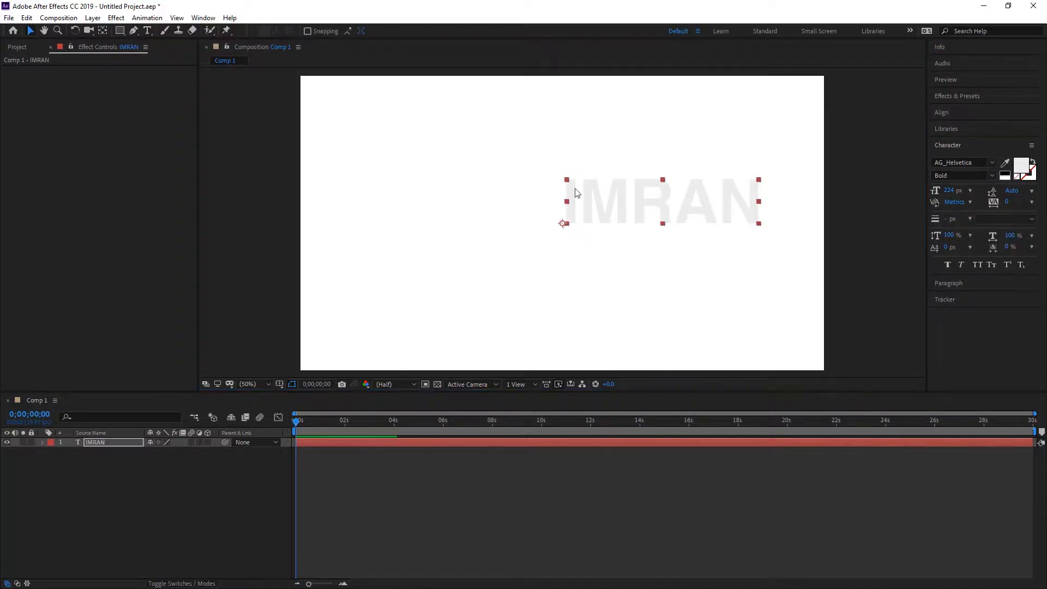
# Centre the text layer horizontally and vertically in the composition, and centre its anchor point in the layer content
pyautogui.moveTo(637, 192); pyautogui.dragTo(508, 210)
pyautogui.press('capslock')
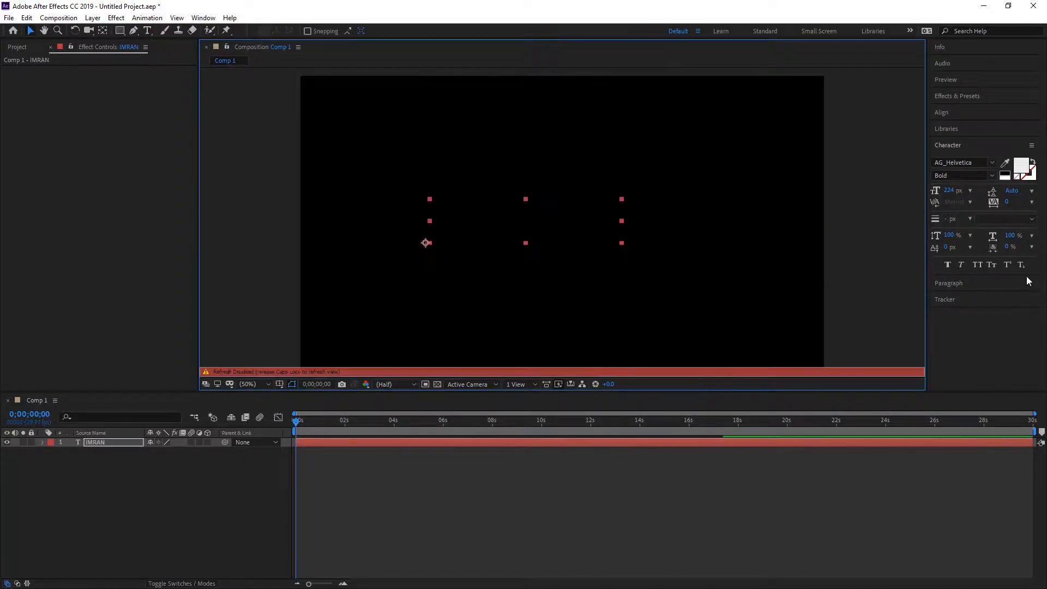
pyautogui.click(958, 112)
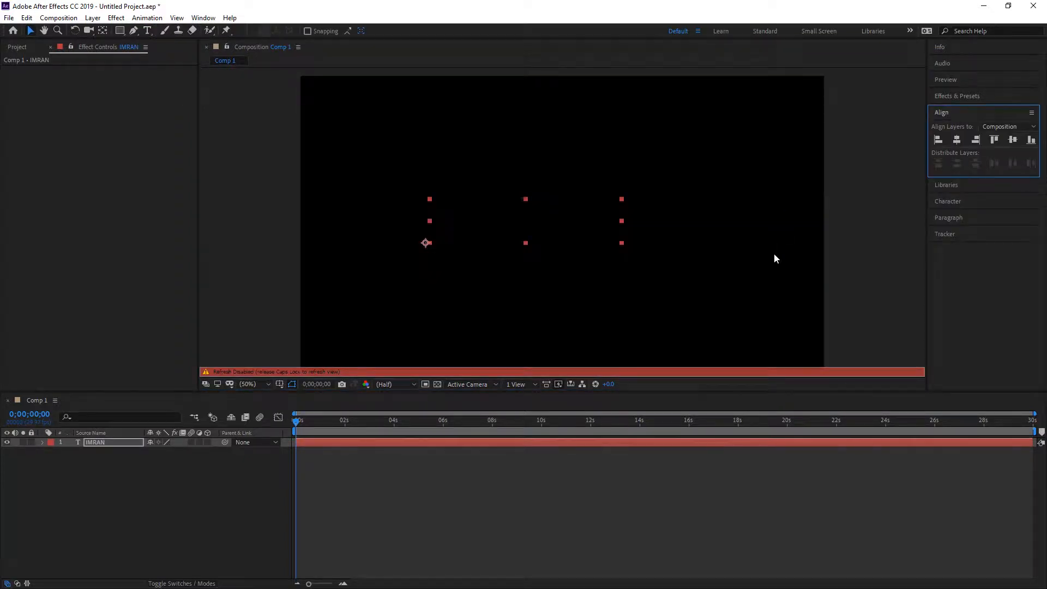
pyautogui.press('capslock')
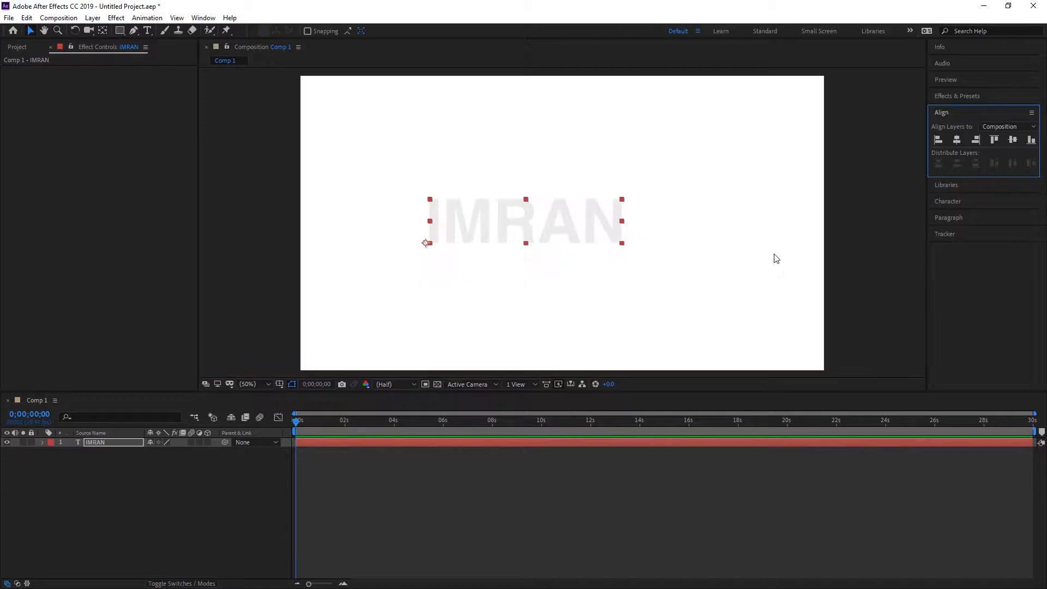
pyautogui.click(956, 140)
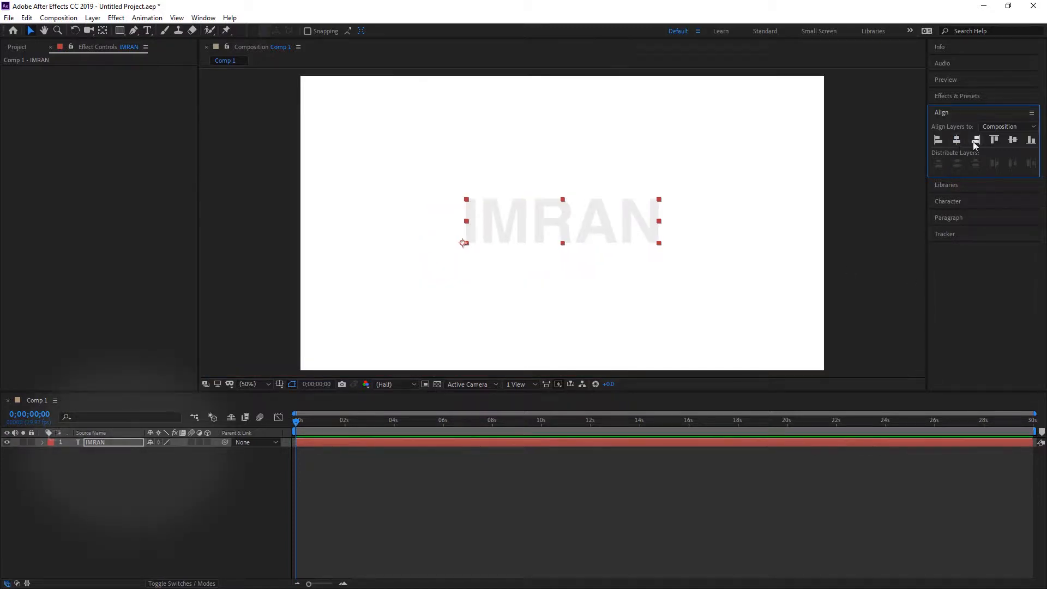
pyautogui.click(1013, 140)
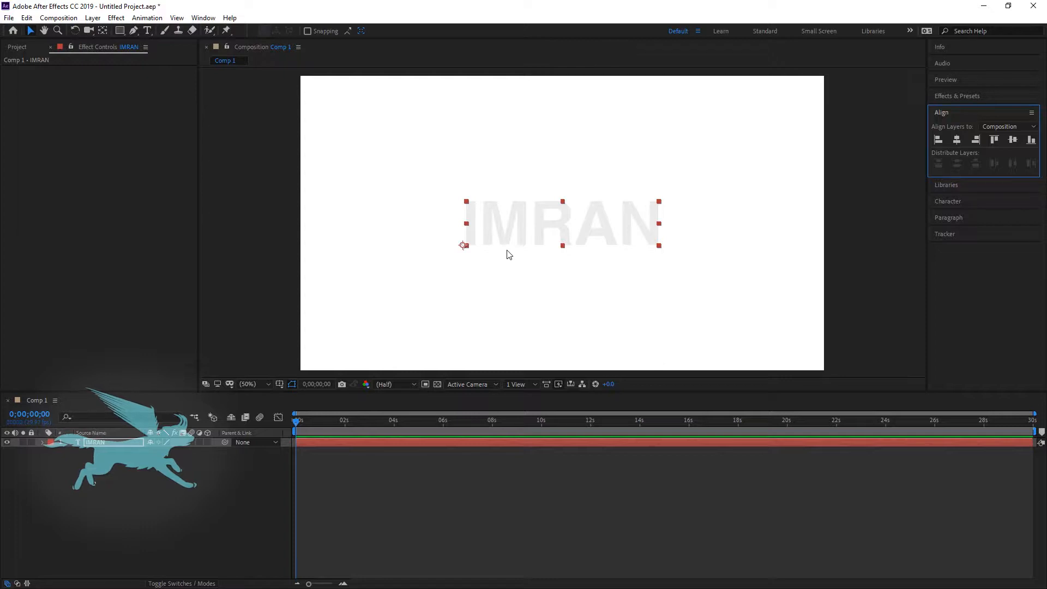
pyautogui.hotkey('ctrl', 'alt', 'Home')
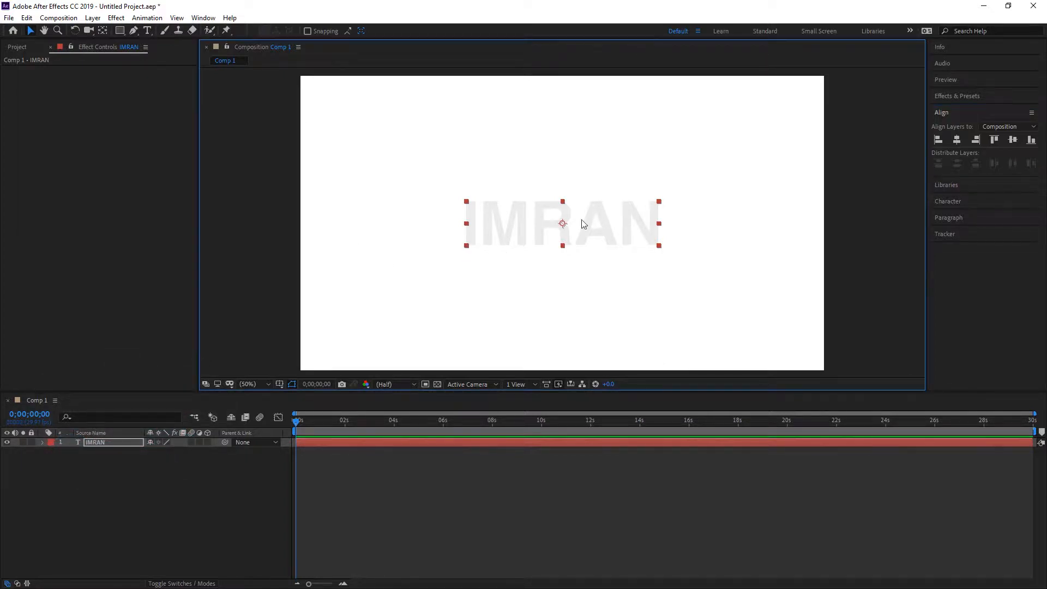
# Change the fill color of all the text to black (000000)
pyautogui.click(147, 30)
pyautogui.click(513, 235)
pyautogui.doubleClick(512, 236)
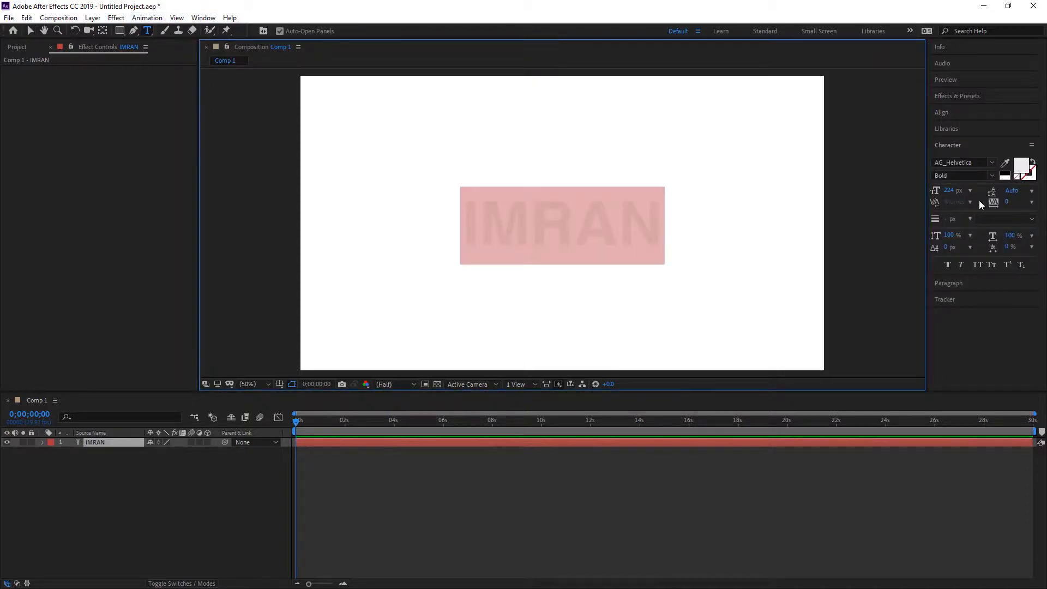
pyautogui.click(1021, 165)
pyautogui.click(433, 318)
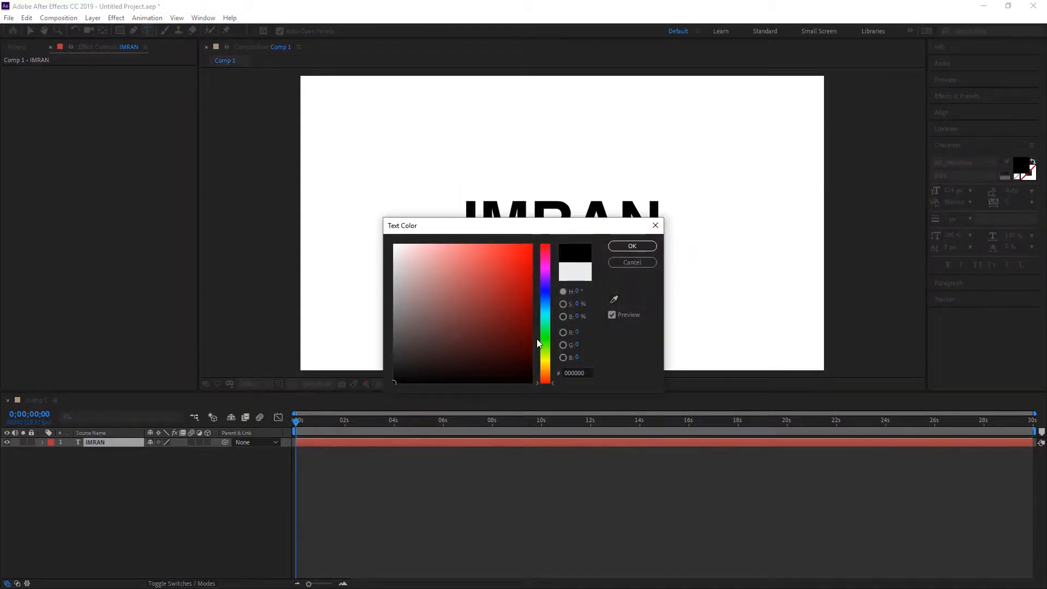
pyautogui.click(625, 247)
pyautogui.click(142, 509)
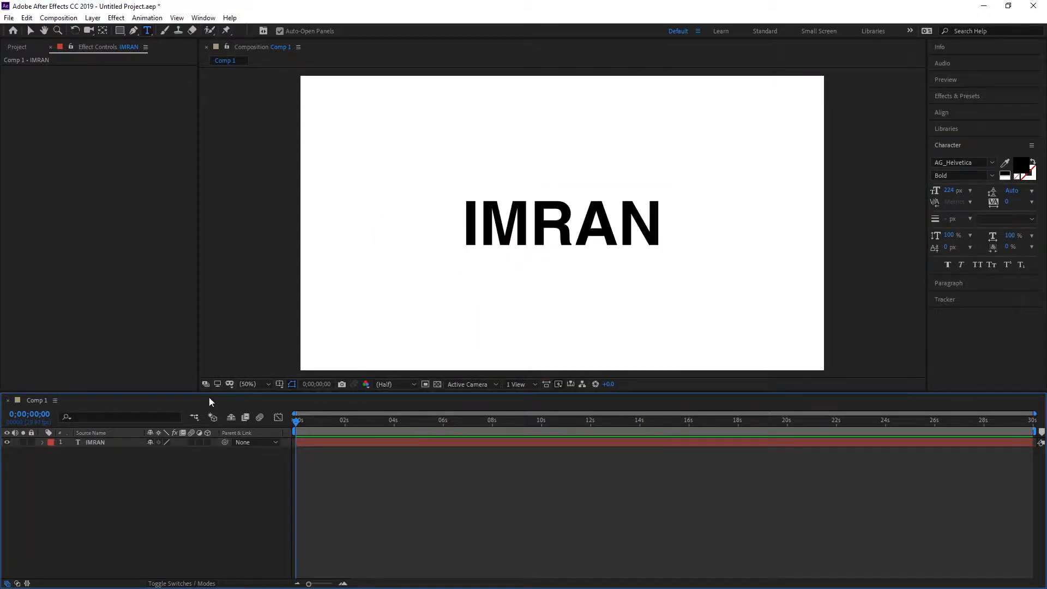
pyautogui.click(31, 32)
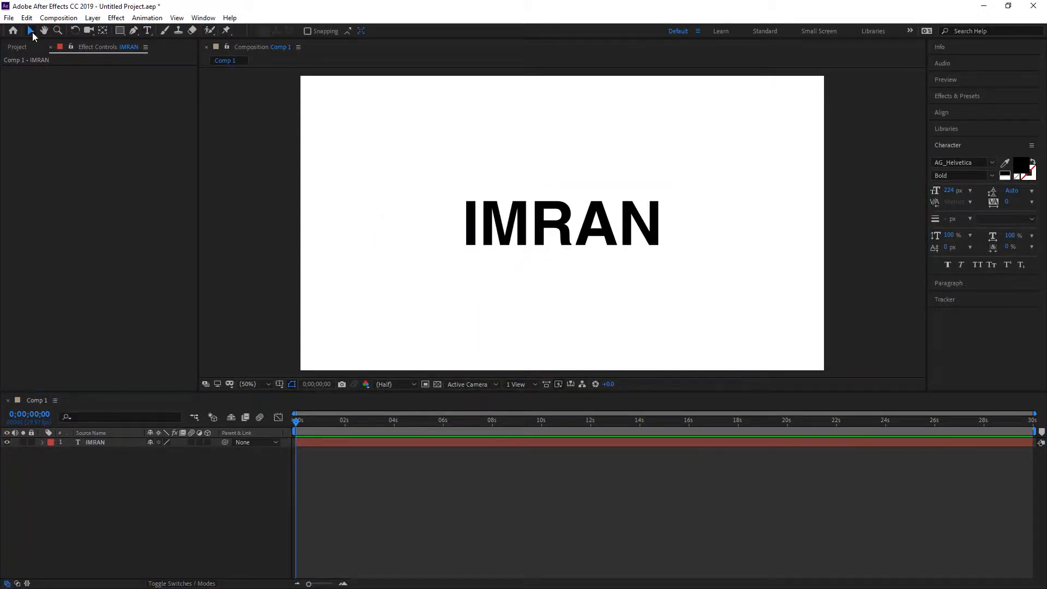
# Apply the Video Copilot VC Reflect effect to the text layer
pyautogui.click(75, 441)
pyautogui.click(117, 18)
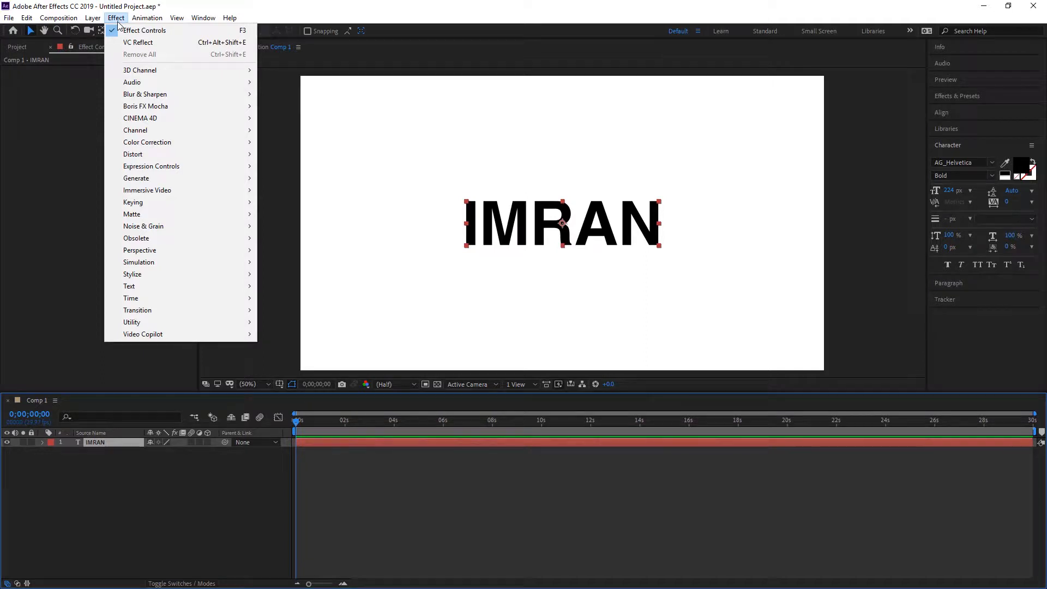
pyautogui.moveTo(161, 340)
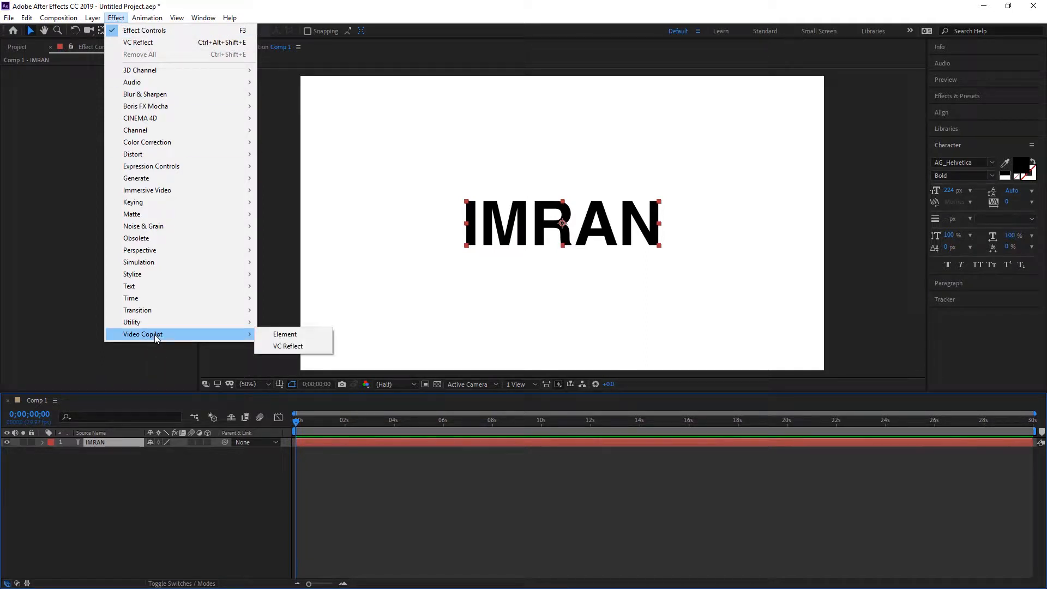
pyautogui.click(309, 348)
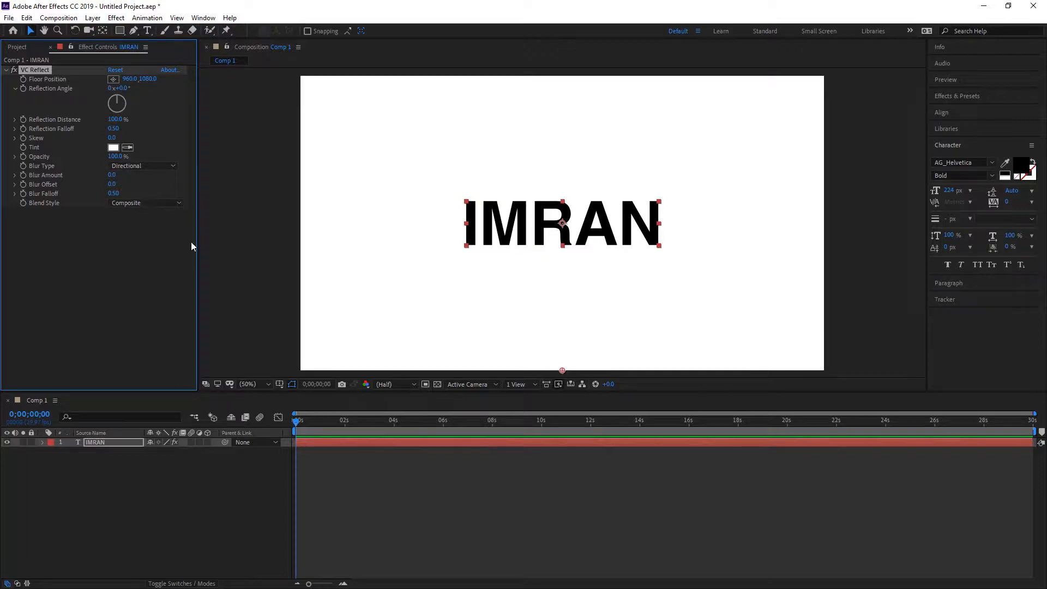
# Place VC Reflect's floor position at the text's centre (960, 538), and set both Reflection Falloff and Blur Falloff to 0
pyautogui.click(114, 80)
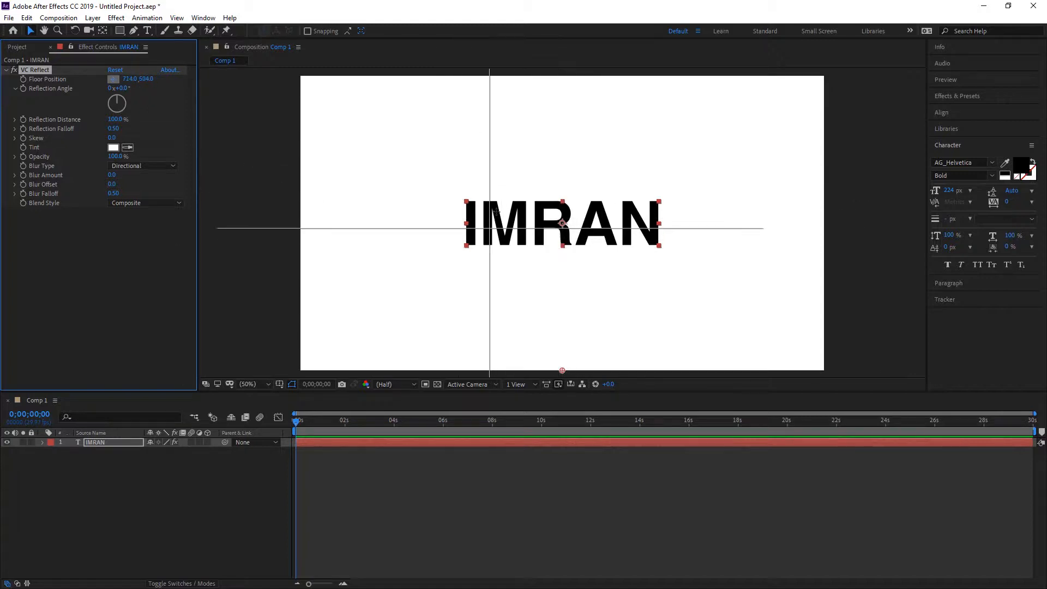
pyautogui.click(562, 223)
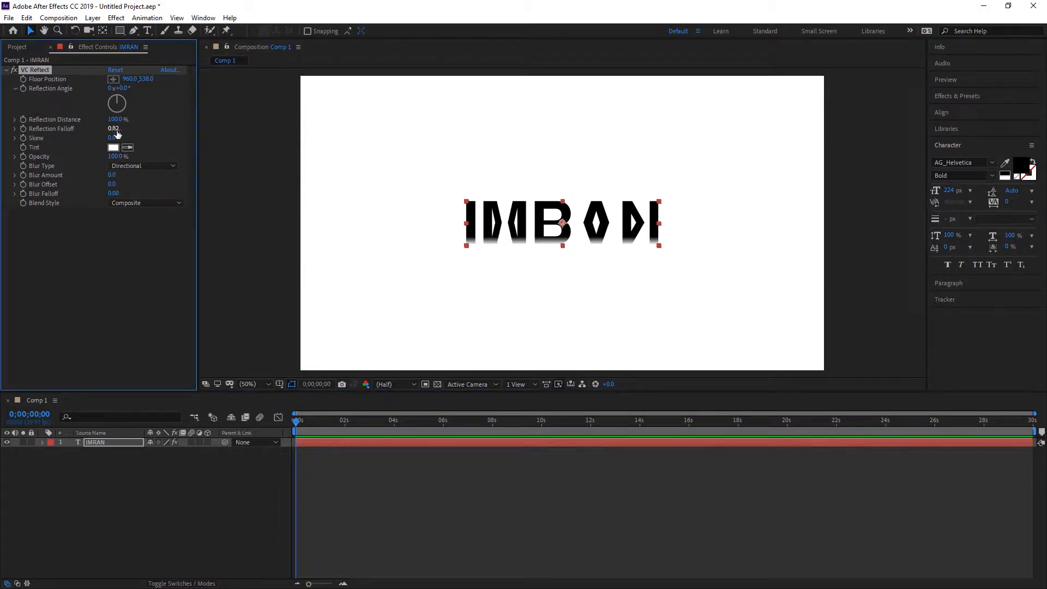
pyautogui.click(115, 129)
pyautogui.write('0')
pyautogui.click(203, 123)
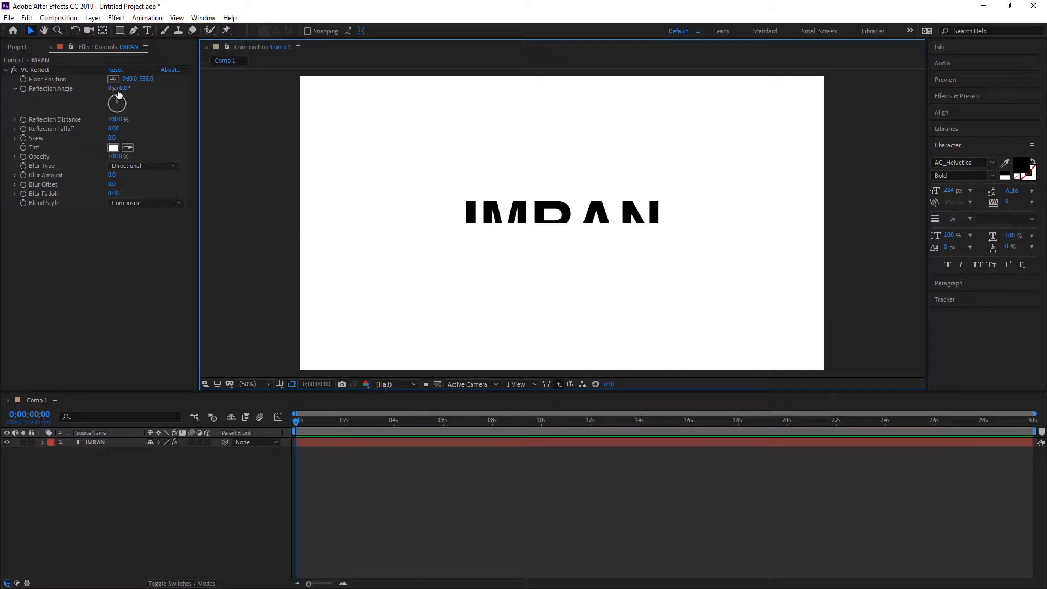
# Try reflection angles of 23° and -20° with the floor position at 802, 570 and 960, 548
pyautogui.moveTo(123, 89); pyautogui.dragTo(178, 140)
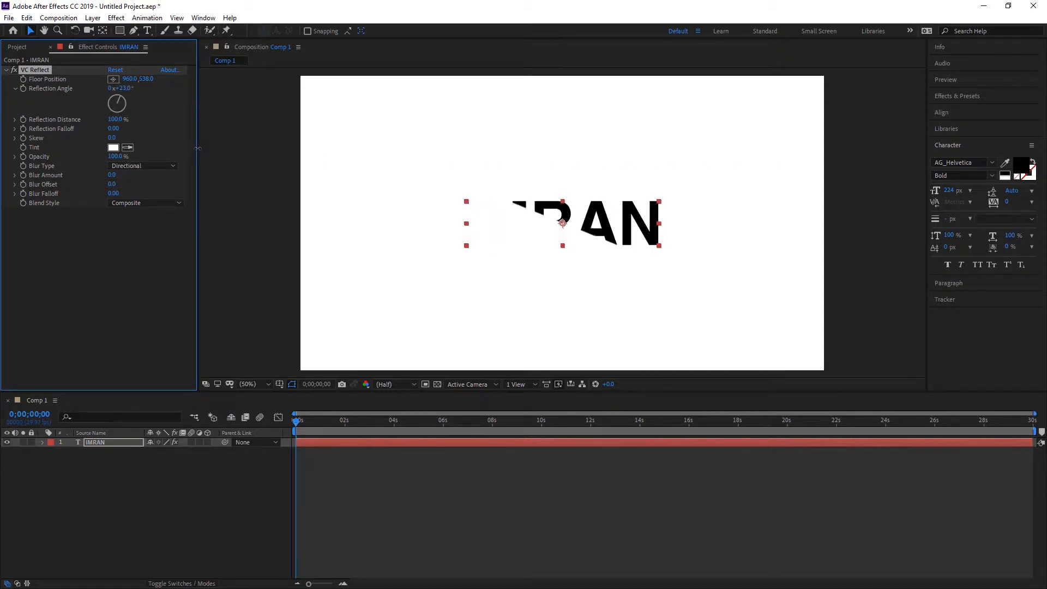
pyautogui.click(113, 80)
pyautogui.click(519, 232)
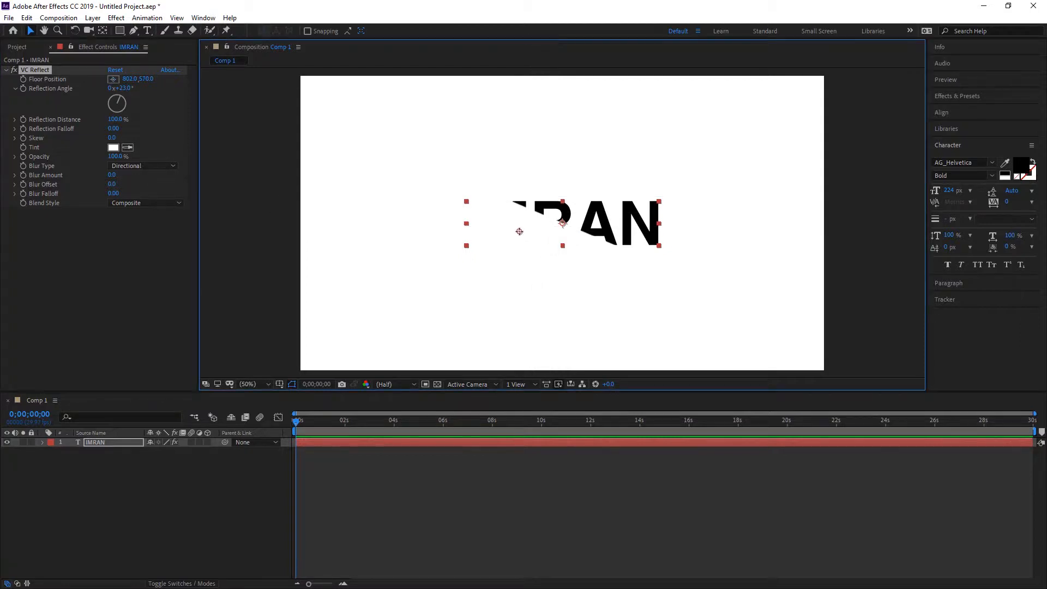
pyautogui.moveTo(121, 88); pyautogui.dragTo(164, 151)
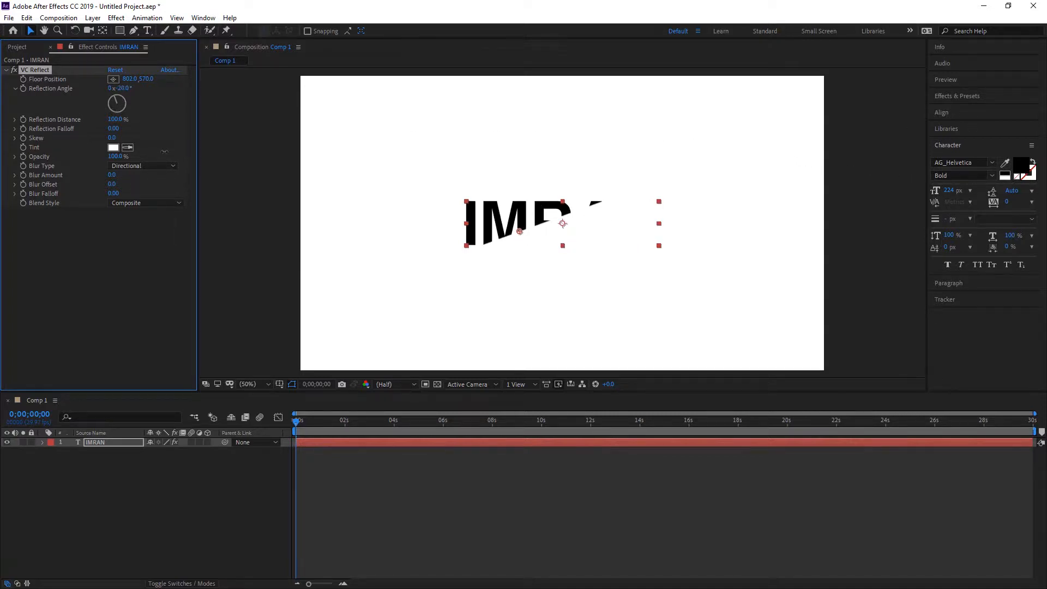
pyautogui.click(113, 79)
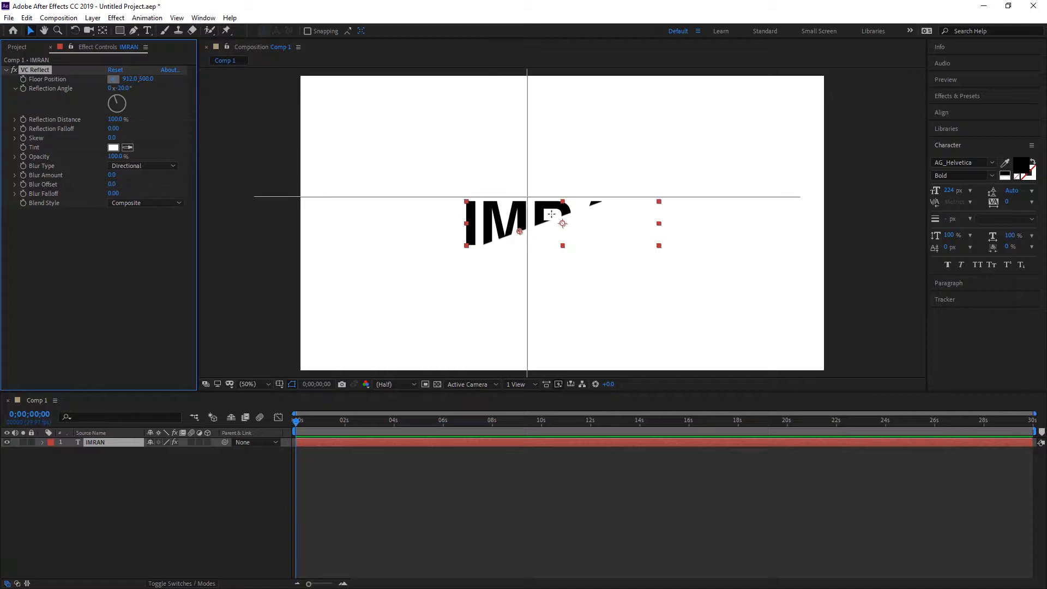
pyautogui.click(563, 225)
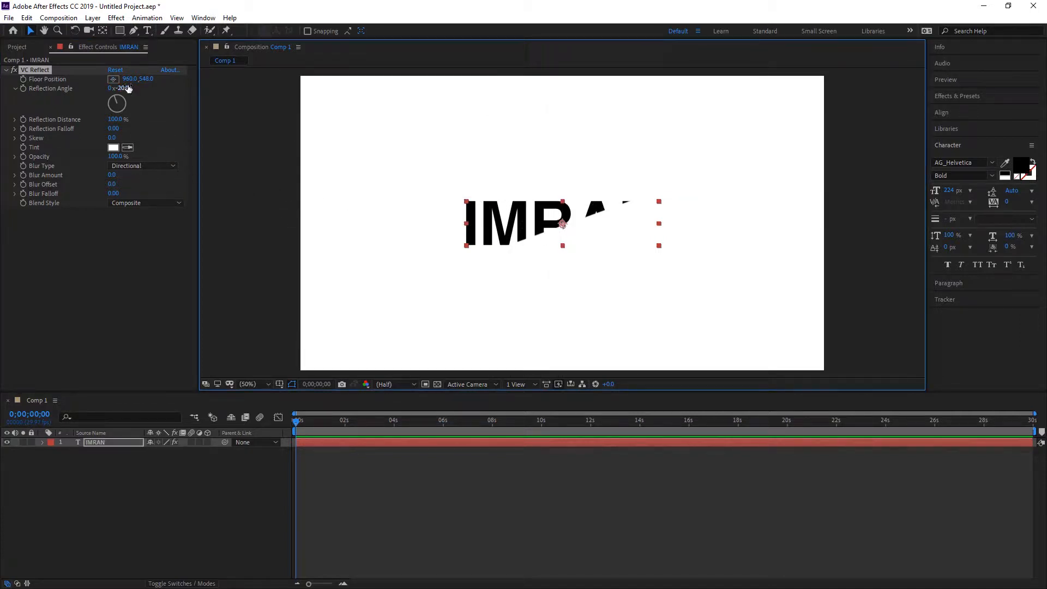
# Try sliding the floor position across the composition to 249, 791, with the Reflection Angle rotated to 151°
pyautogui.moveTo(130, 79); pyautogui.dragTo(60, 80)
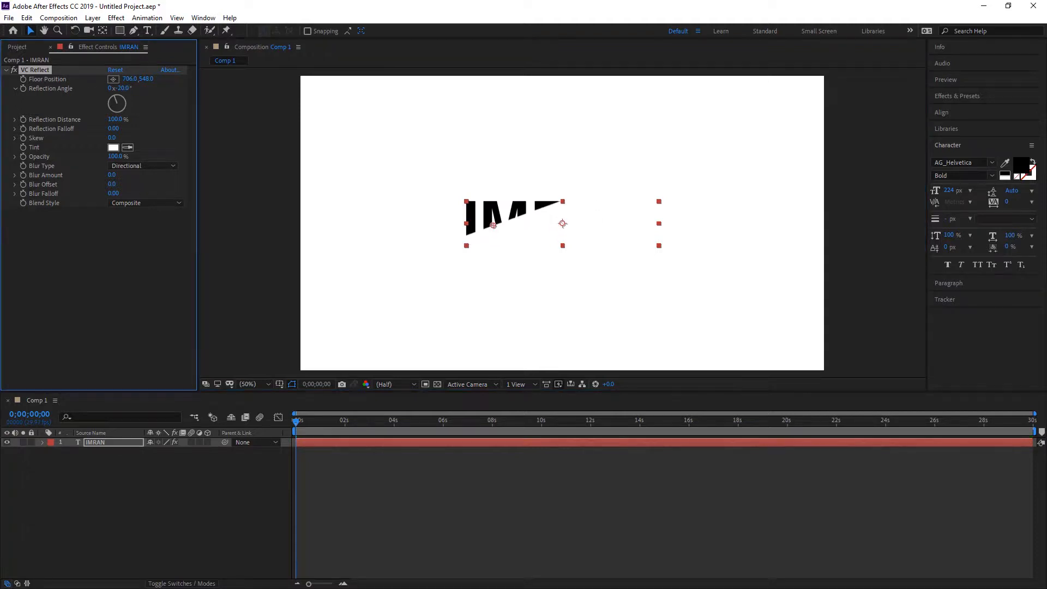
pyautogui.moveTo(130, 80); pyautogui.dragTo(2, 80)
pyautogui.moveTo(129, 80); pyautogui.dragTo(1003, 244)
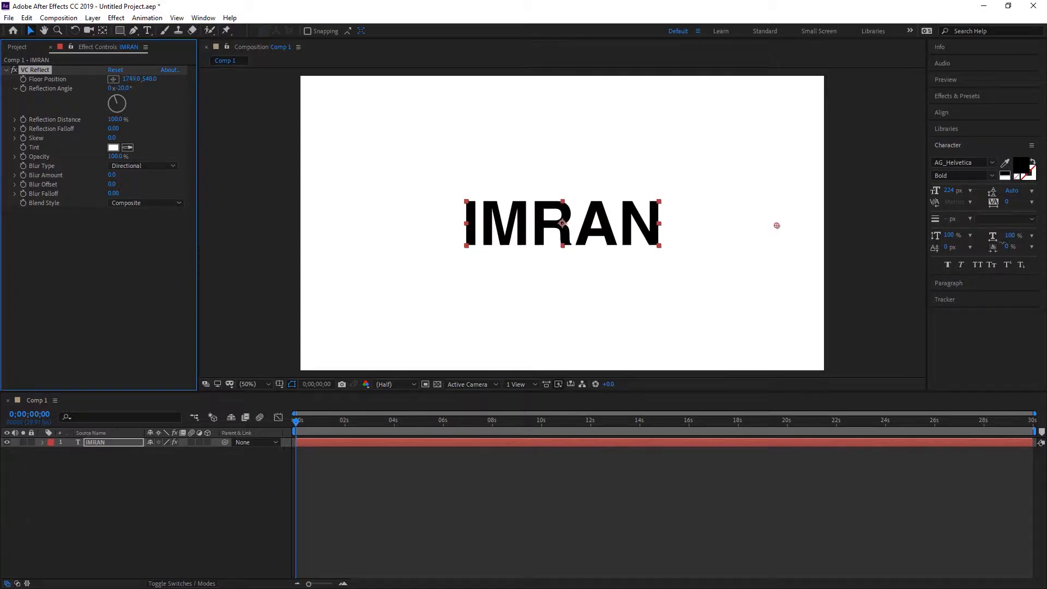
pyautogui.moveTo(828, 243); pyautogui.dragTo(74, 138)
pyautogui.moveTo(144, 80); pyautogui.dragTo(189, 155)
pyautogui.moveTo(148, 90); pyautogui.dragTo(228, 103)
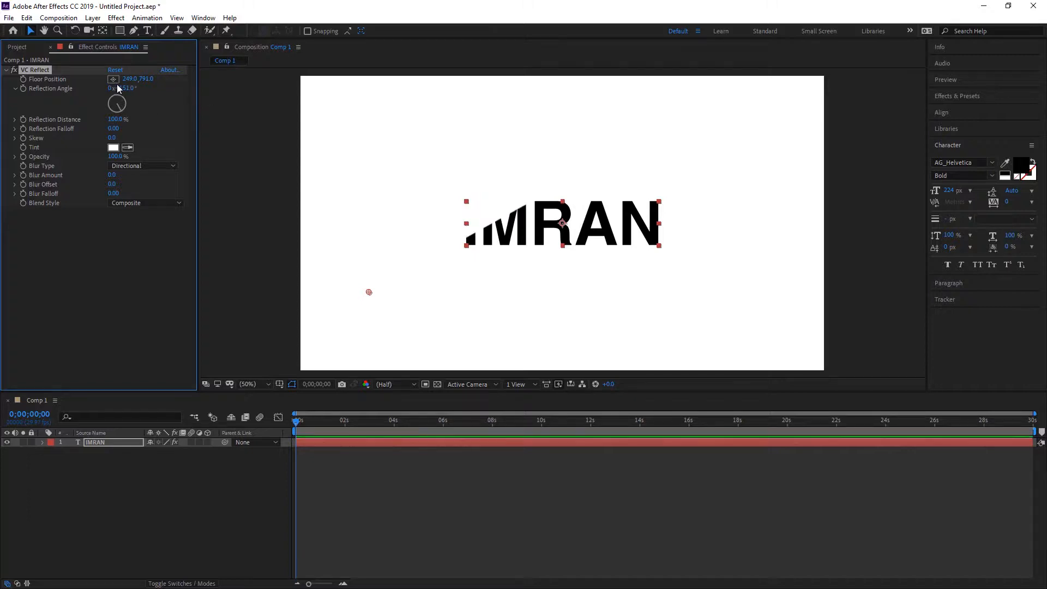
# Set VC Reflect's floor position to the composition centre at 960, 540, and its Reflection Angle to 126°
pyautogui.click(114, 79)
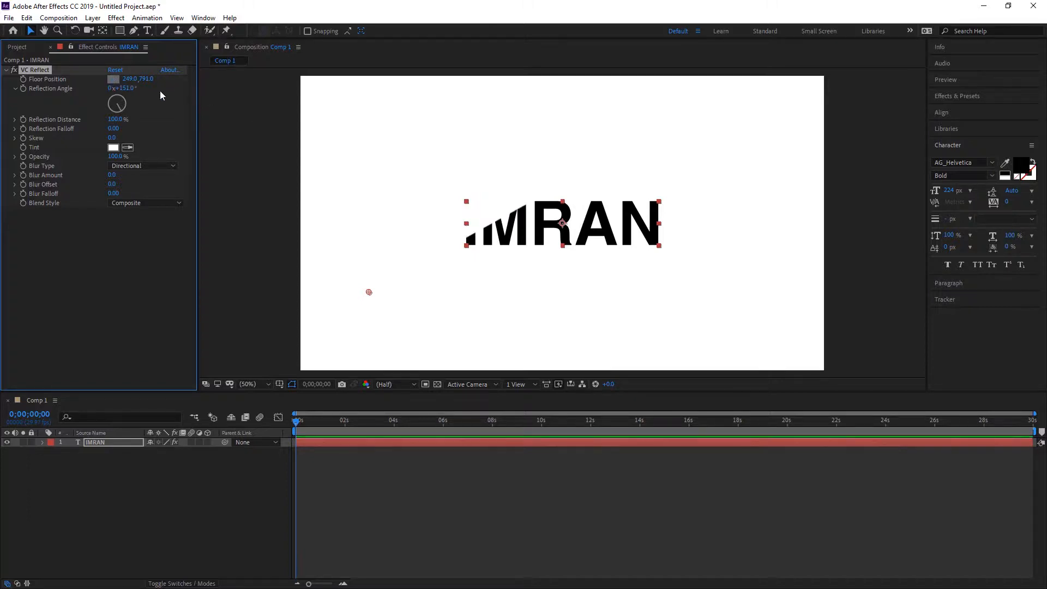
pyautogui.click(563, 223)
pyautogui.moveTo(128, 91); pyautogui.dragTo(28, 99)
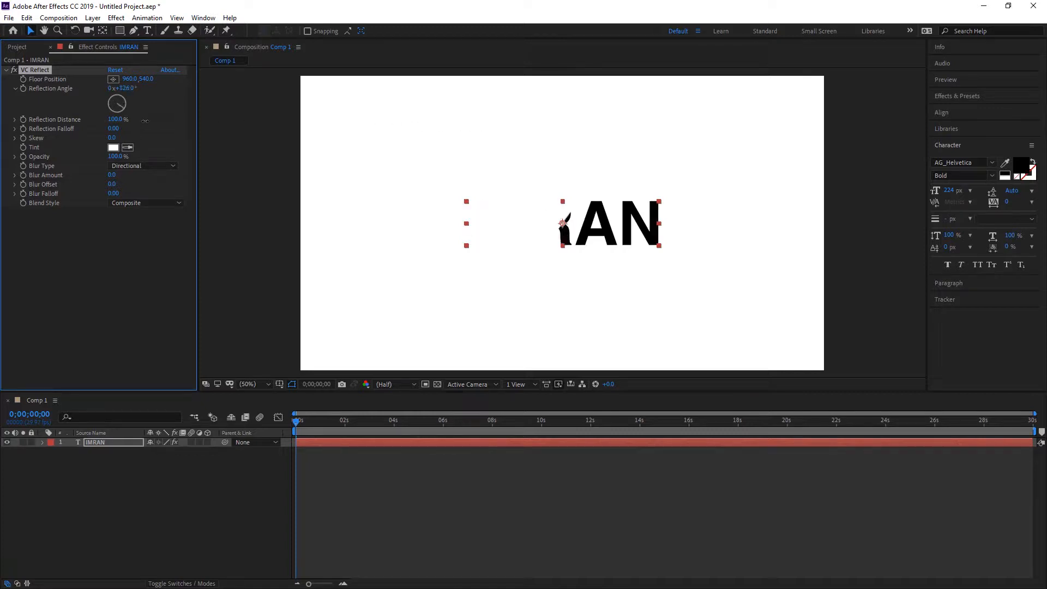
# Start keyframing the Reflection Angle at 0;00;00;00 and reveal the VC Reflect properties in the timeline
pyautogui.click(22, 88)
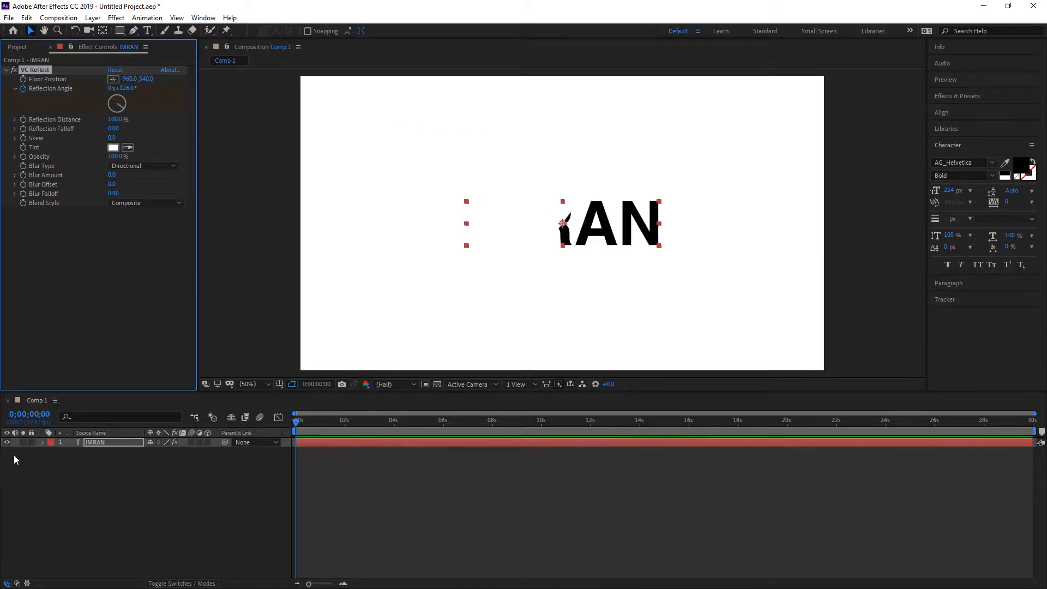
pyautogui.click(43, 442)
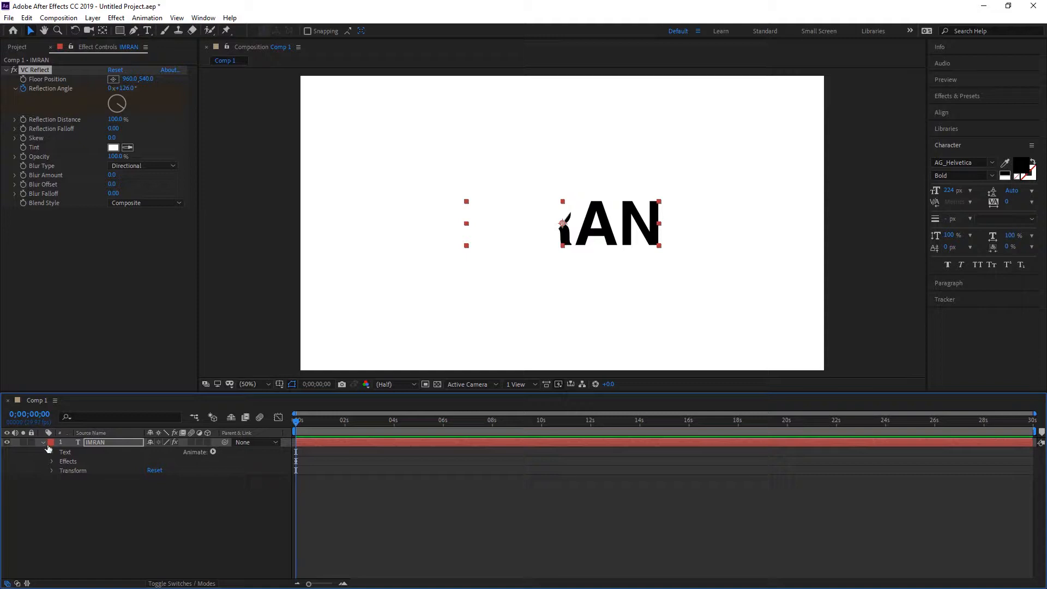
pyautogui.click(46, 444)
pyautogui.click(44, 443)
pyautogui.click(43, 443)
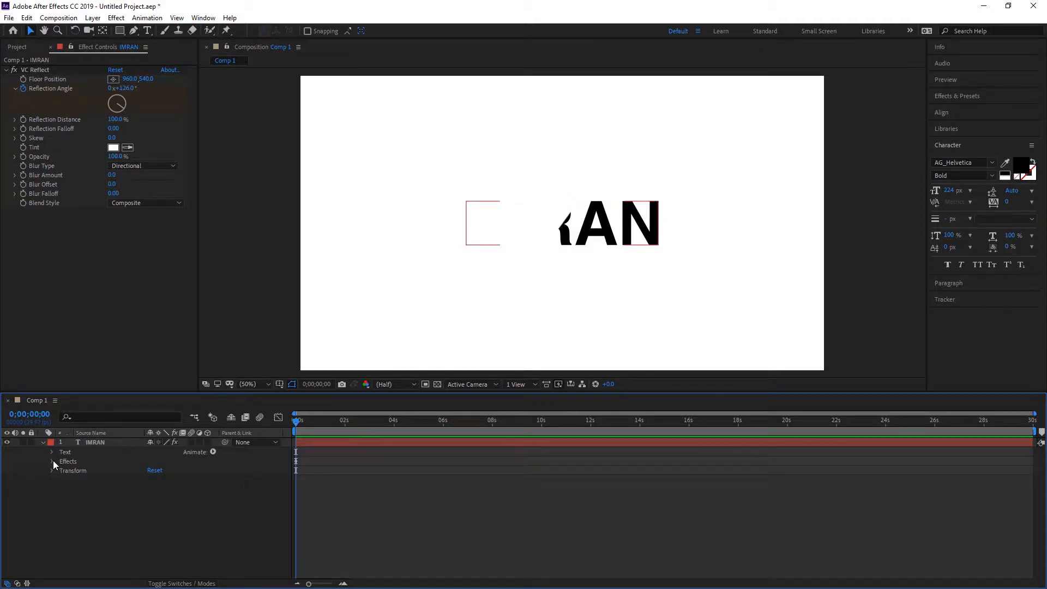
pyautogui.click(52, 461)
pyautogui.click(60, 470)
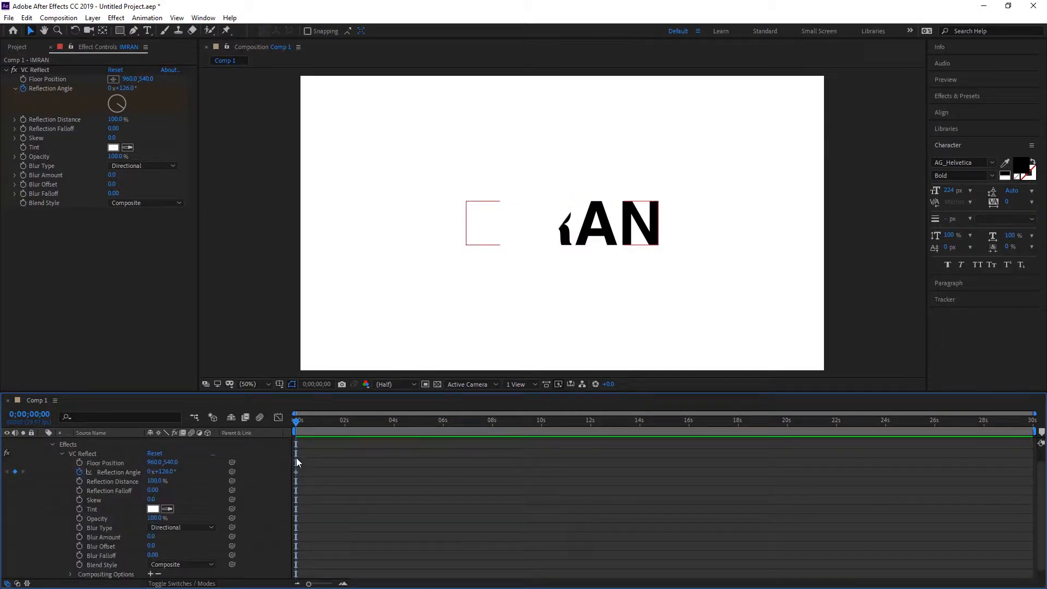
pyautogui.click(296, 457)
# Rotate the Reflection Angle at 0;00;00;27 to add a second keyframe, and preview the animation from the start
pyautogui.moveTo(301, 417); pyautogui.dragTo(318, 421)
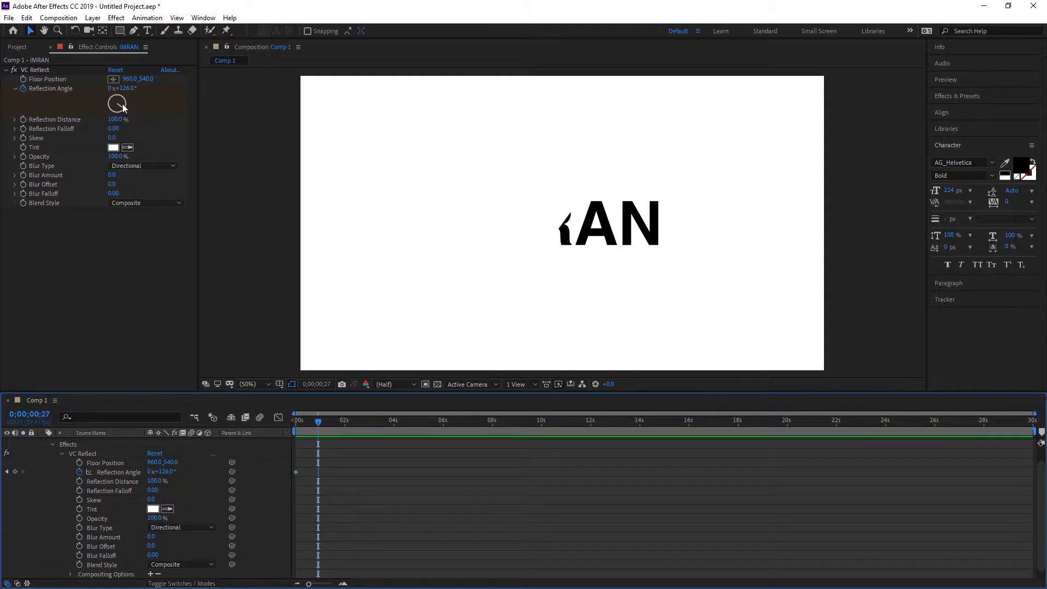
pyautogui.moveTo(123, 107); pyautogui.dragTo(573, 107)
pyautogui.click(248, 421)
pyautogui.press('space')
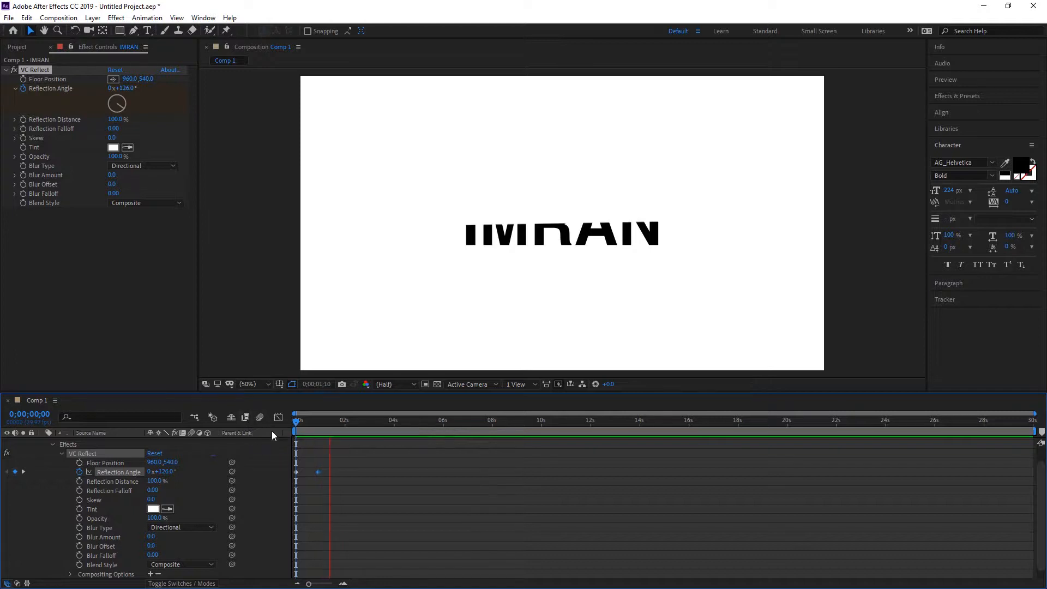
# Move the second Reflection Angle keyframe out to 0;00;10;11, previewing the slower rotation along the way, and return near the start at 0;00;00;14
pyautogui.press('space')
pyautogui.moveTo(318, 472); pyautogui.dragTo(581, 472)
pyautogui.press('space')
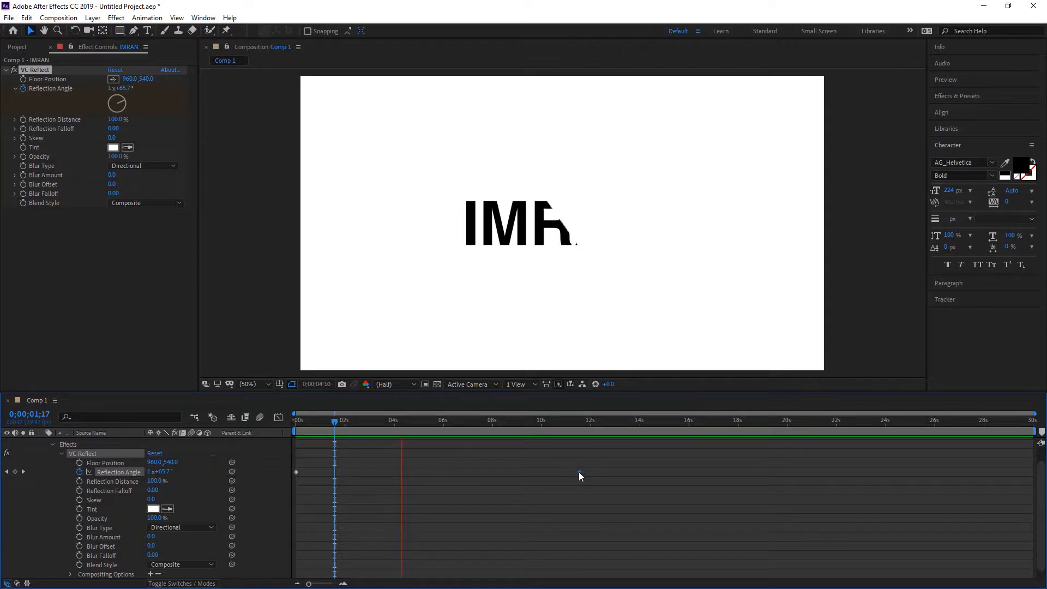
pyautogui.moveTo(581, 473)
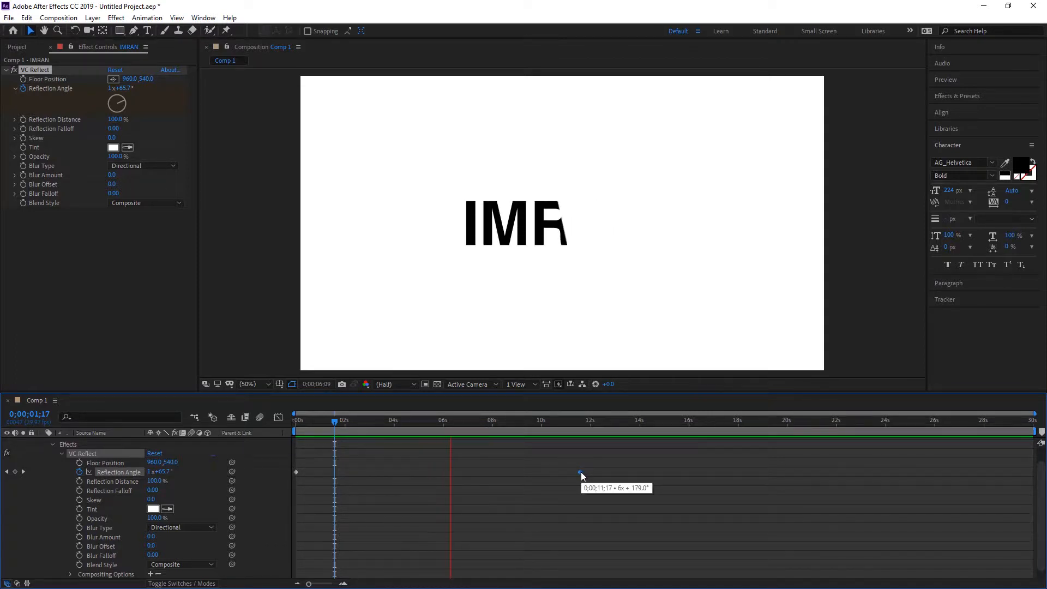
pyautogui.press('space')
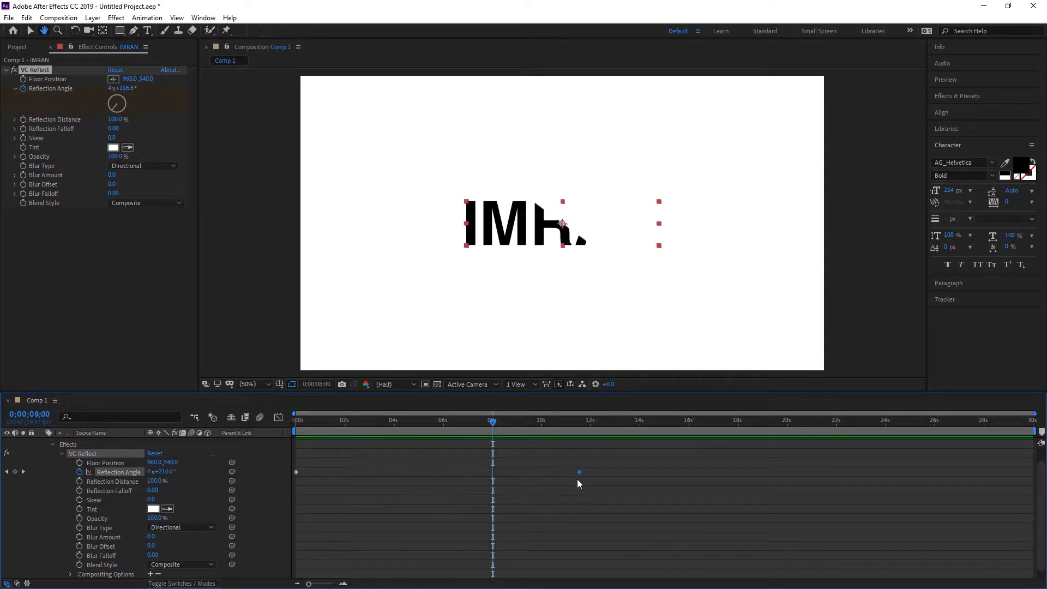
pyautogui.moveTo(577, 472); pyautogui.dragTo(550, 473)
pyautogui.moveTo(494, 420); pyautogui.dragTo(307, 430)
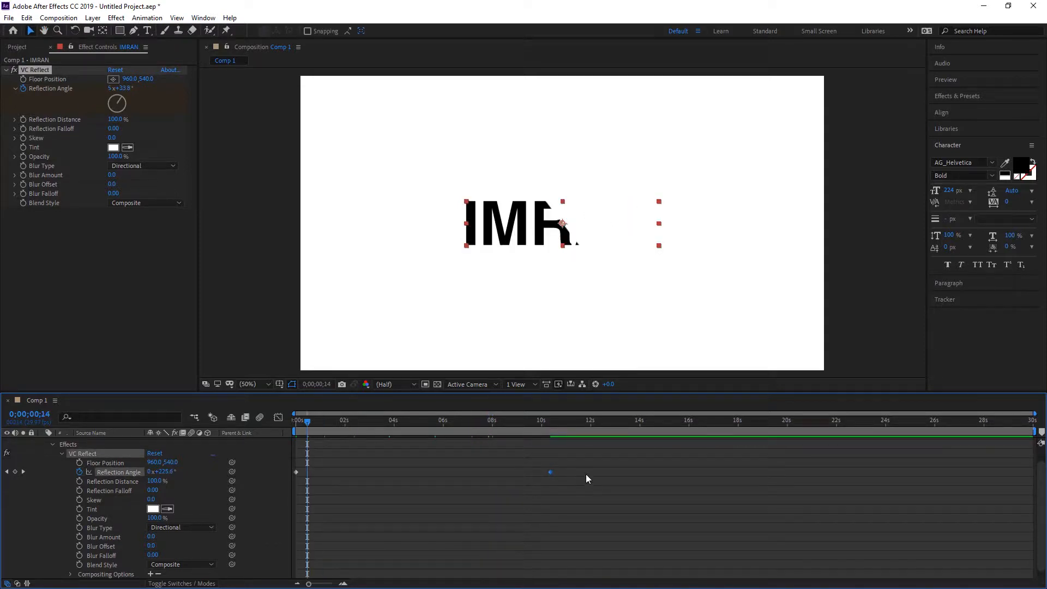
# Apply Easy Ease to both the first and the second Reflection Angle keyframes
pyautogui.moveTo(587, 467); pyautogui.dragTo(194, 486)
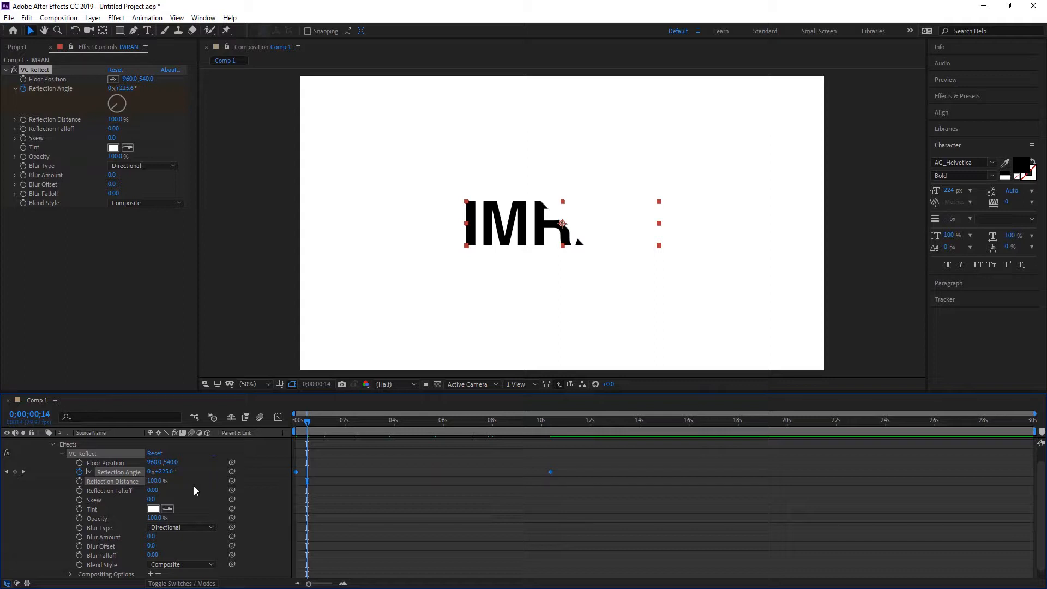
pyautogui.click(326, 512)
pyautogui.click(295, 475)
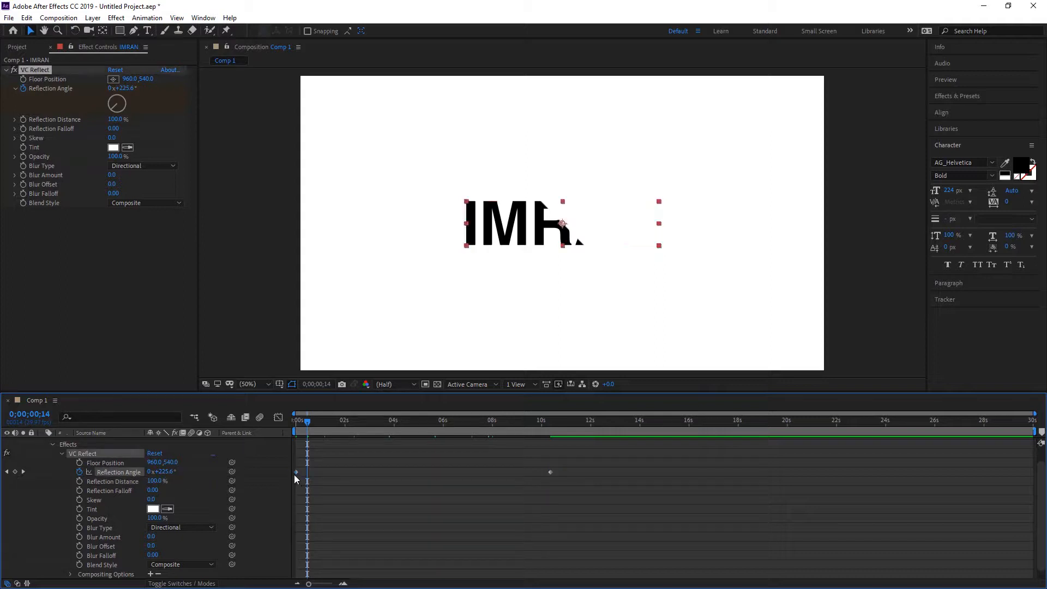
pyautogui.rightClick(294, 474)
pyautogui.moveTo(404, 467)
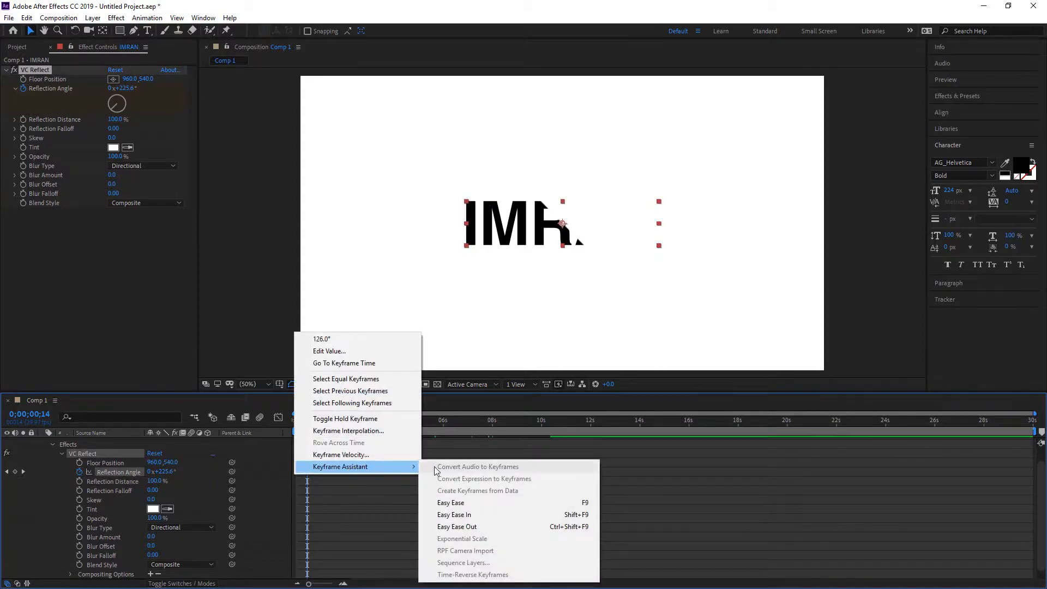
pyautogui.click(485, 503)
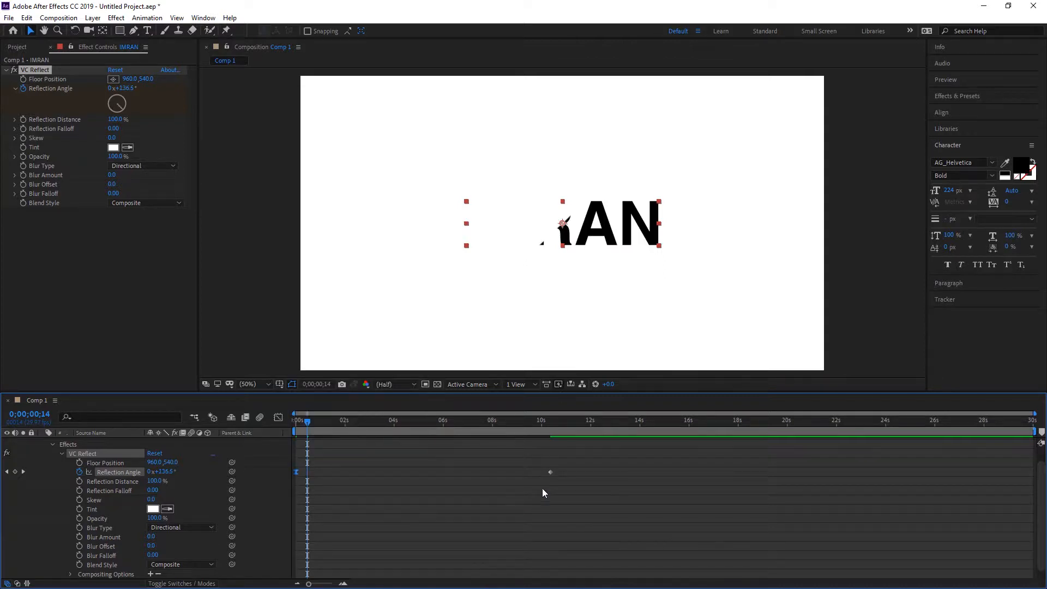
pyautogui.rightClick(550, 473)
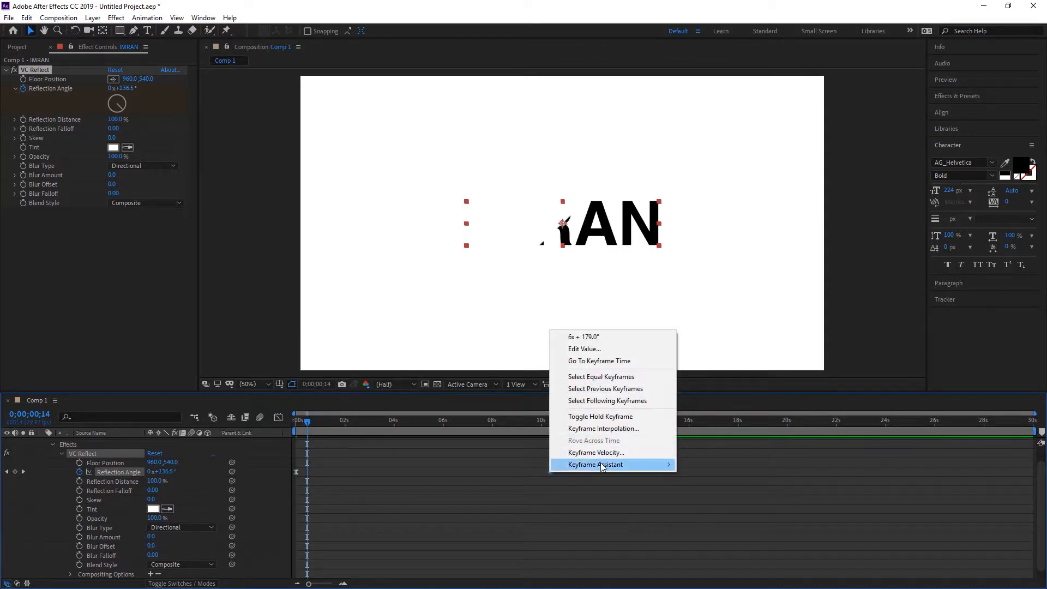
pyautogui.moveTo(622, 465)
pyautogui.click(706, 500)
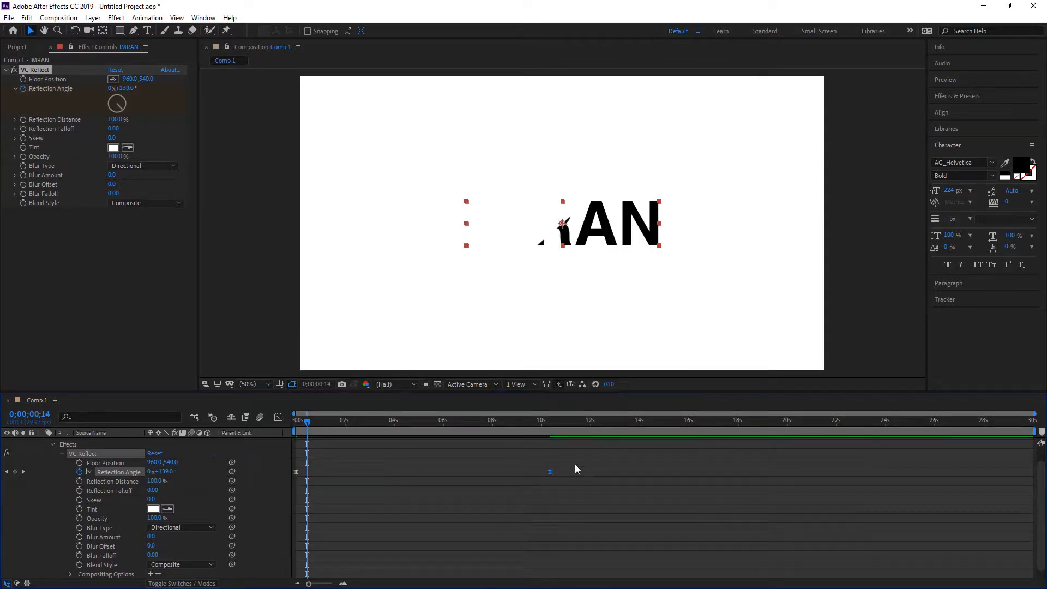
# Preview the eased text animation and park the playhead at 0;00;03;11
pyautogui.press('space')
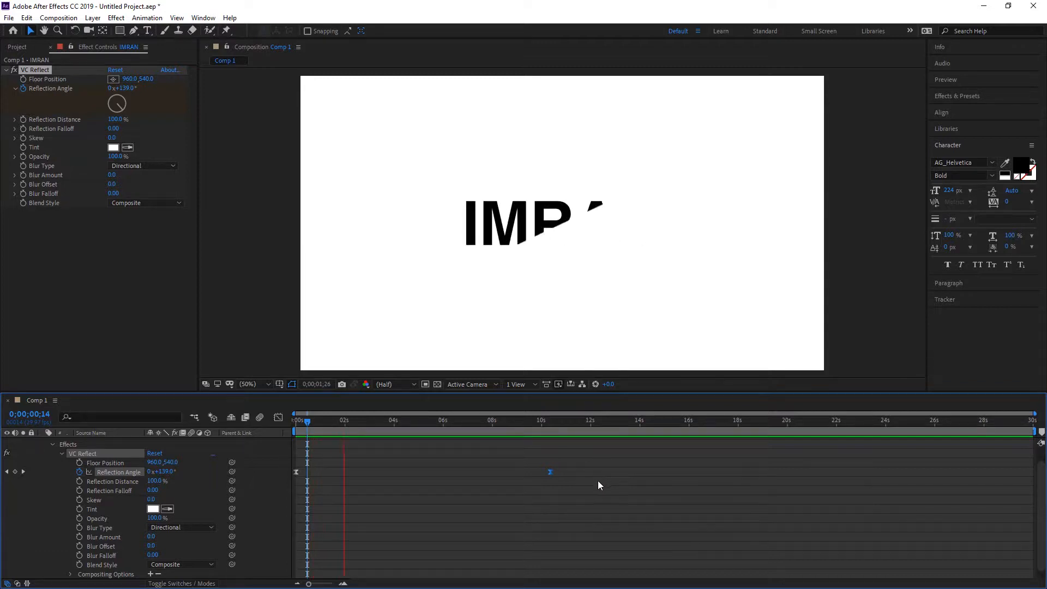
pyautogui.click(484, 498)
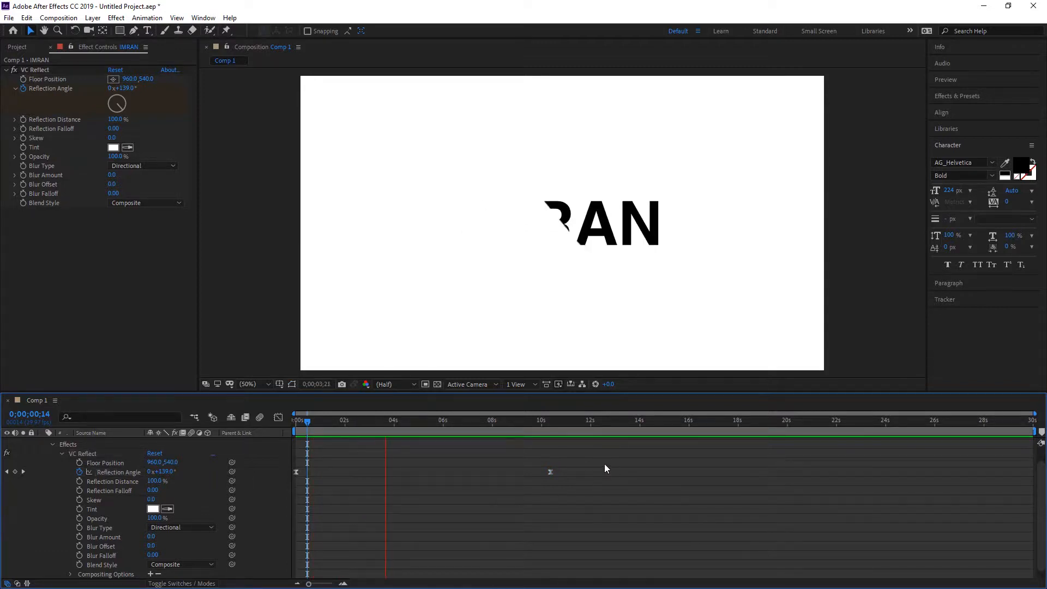
pyautogui.press('space')
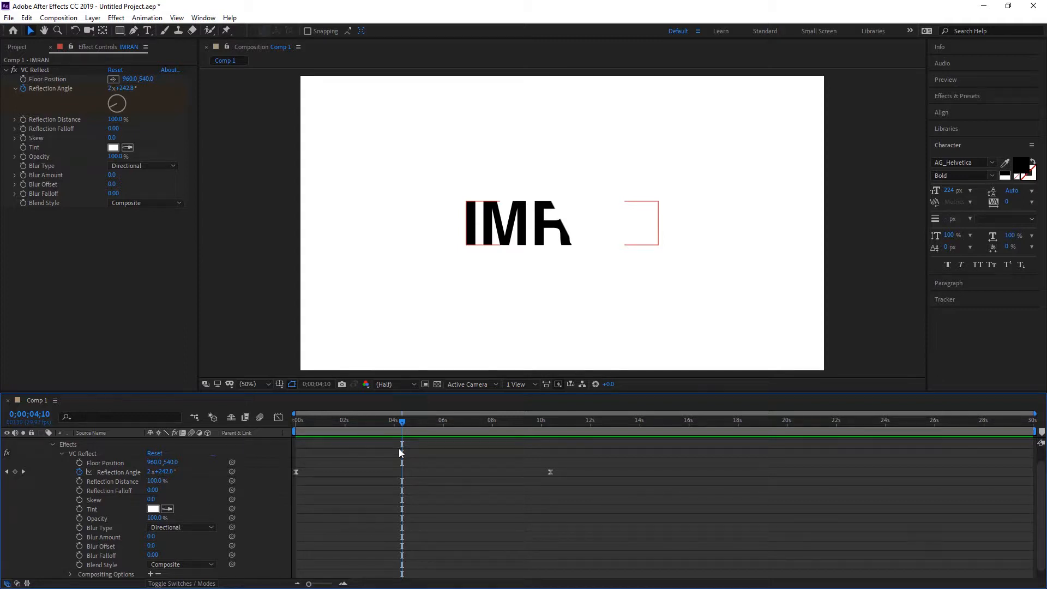
pyautogui.moveTo(399, 423); pyautogui.dragTo(378, 422)
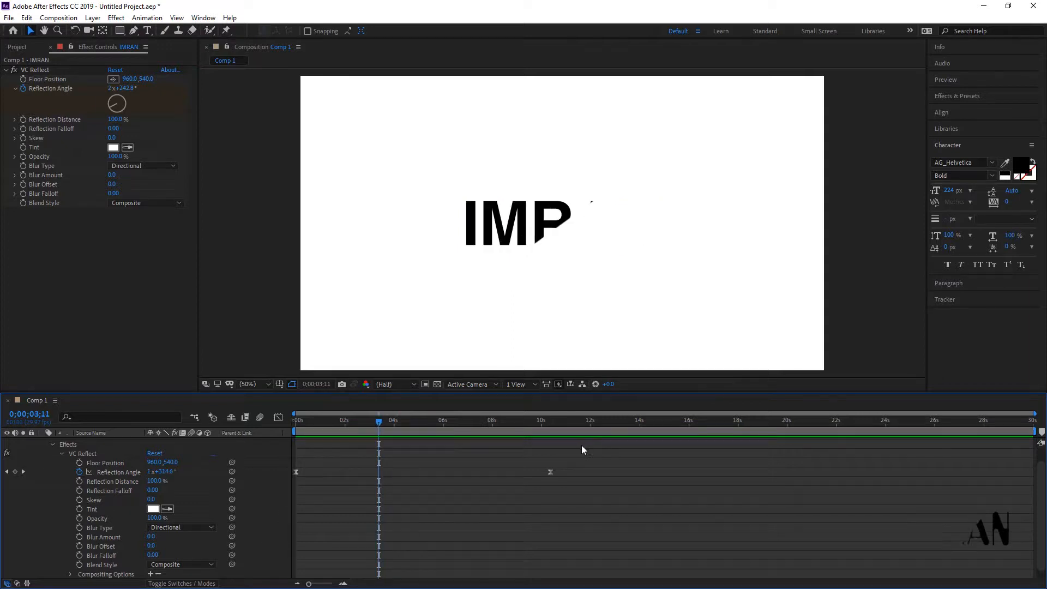
# Select both Reflection Angle keyframes and display their value curve in the Graph Editor
pyautogui.moveTo(584, 445); pyautogui.dragTo(280, 495)
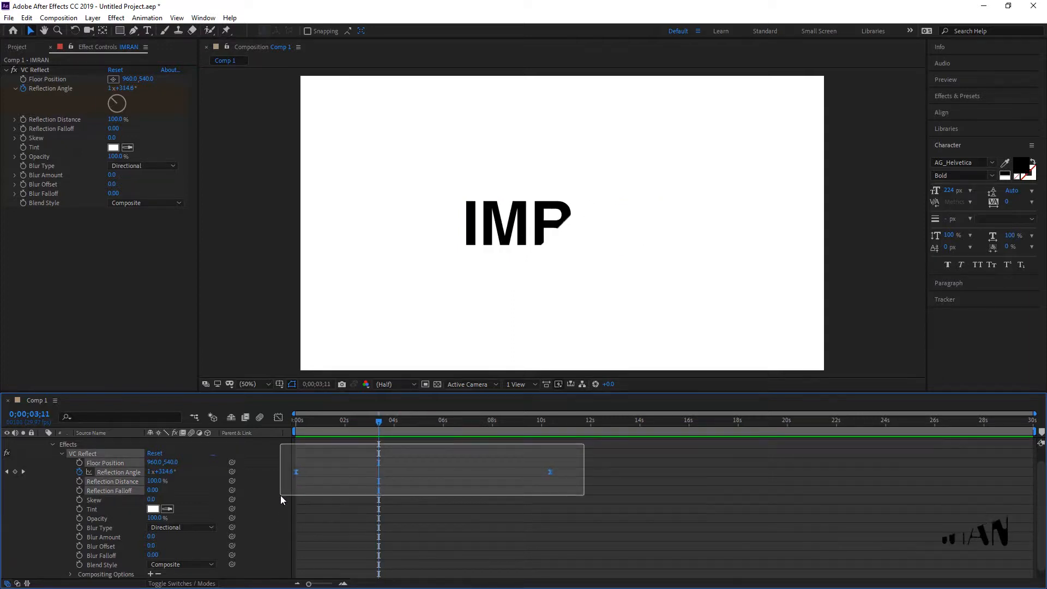
pyautogui.click(278, 417)
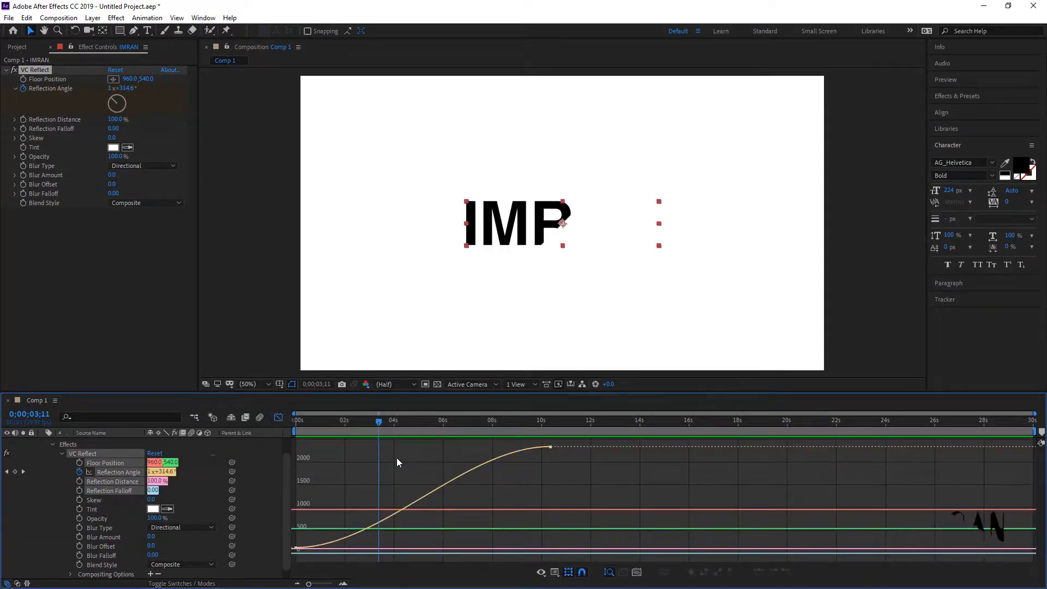
pyautogui.click(550, 447)
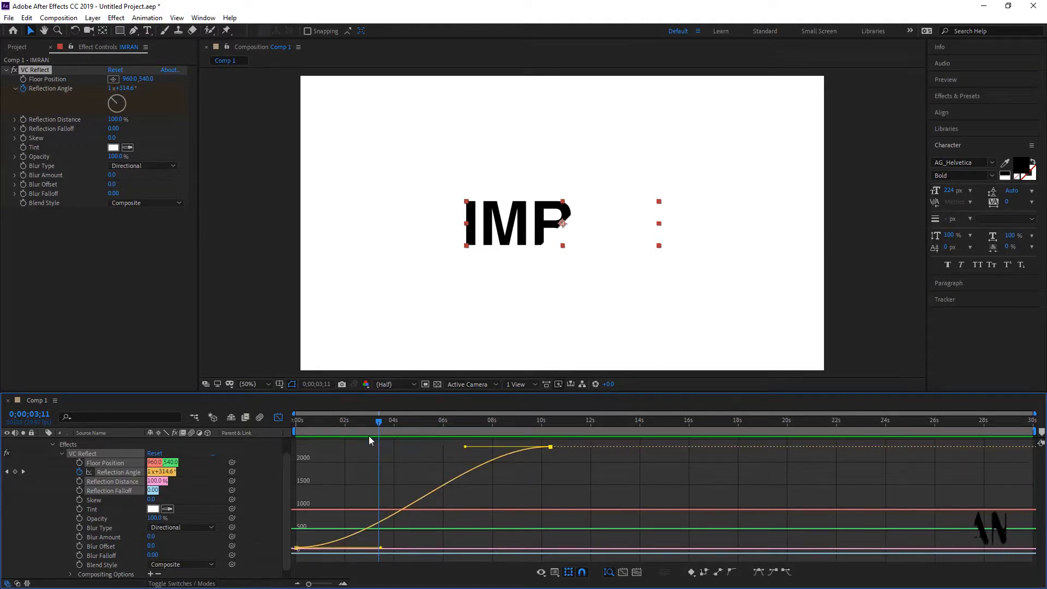
pyautogui.rightClick(349, 485)
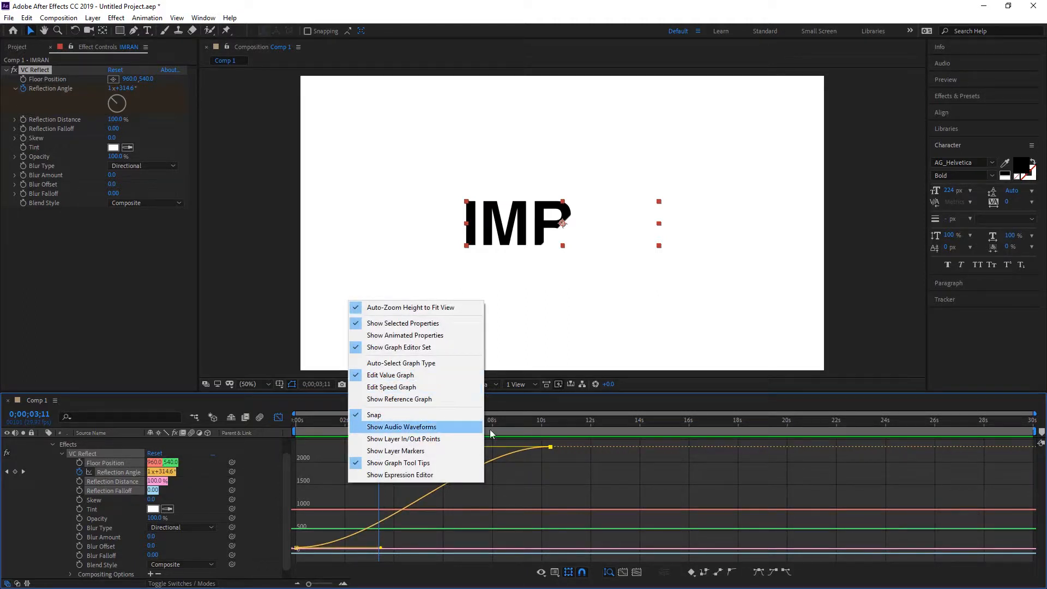
pyautogui.click(544, 466)
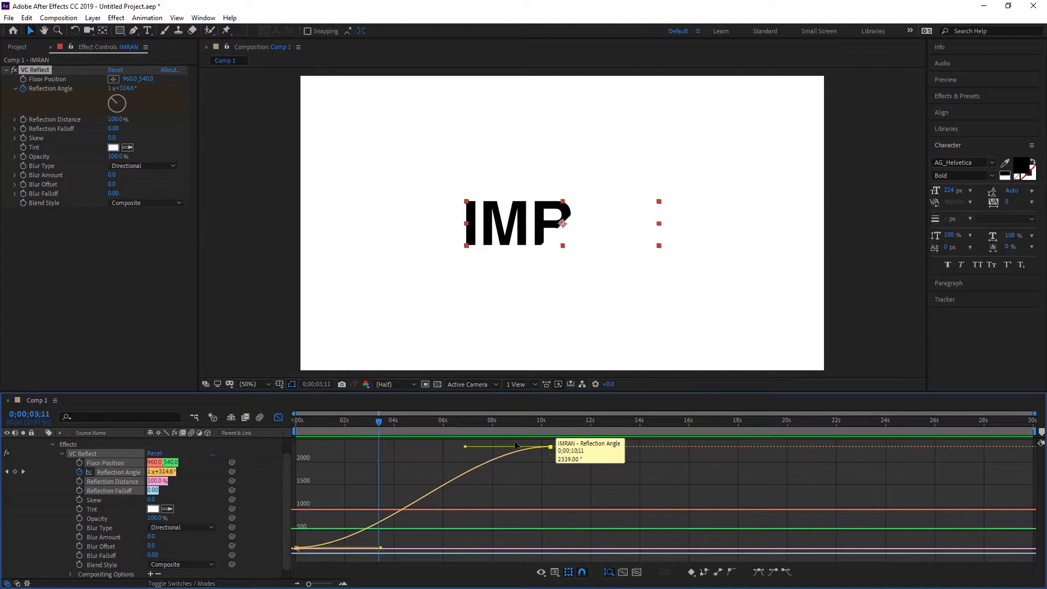
# Bend the Reflection Angle curve by pulling the end keyframe's handle up and the start keyframe's handle down, and preview from the start
pyautogui.click(551, 448)
pyautogui.moveTo(467, 448); pyautogui.dragTo(431, 409)
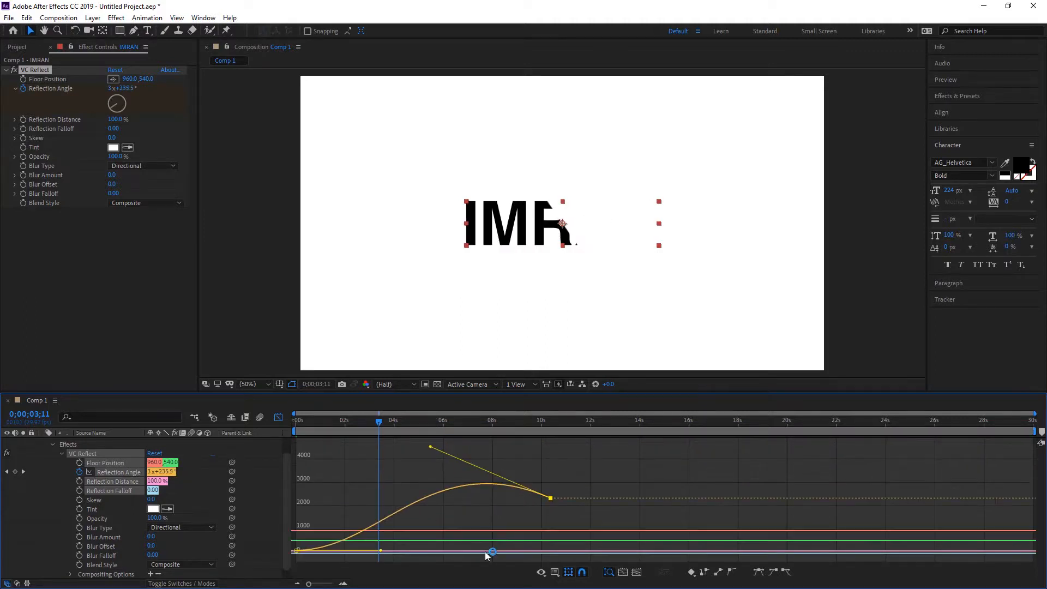
pyautogui.moveTo(380, 550); pyautogui.dragTo(388, 576)
pyautogui.moveTo(374, 427); pyautogui.dragTo(204, 457)
pyautogui.press('space')
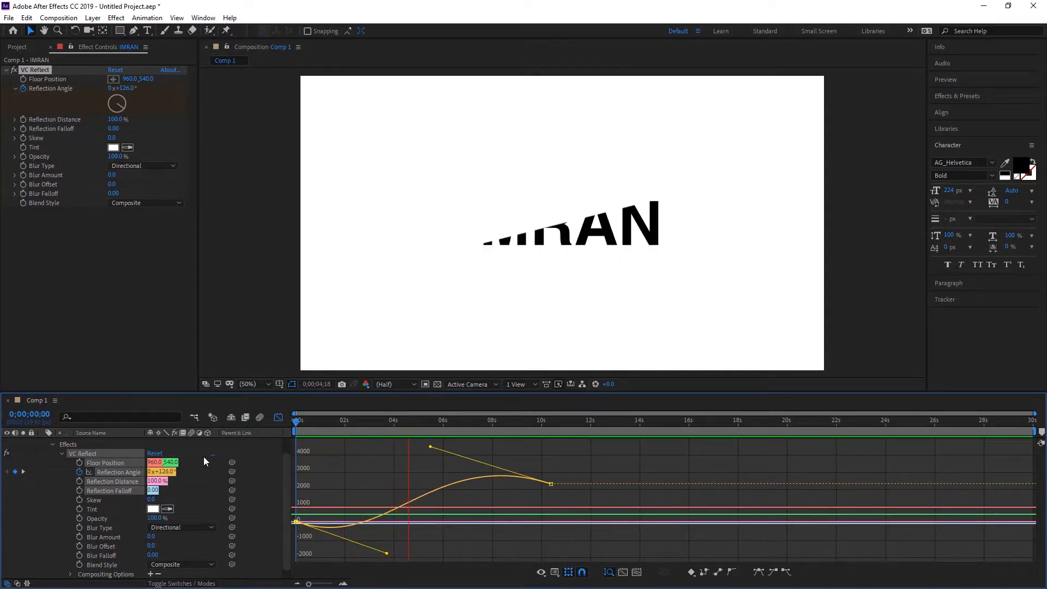
pyautogui.press('space')
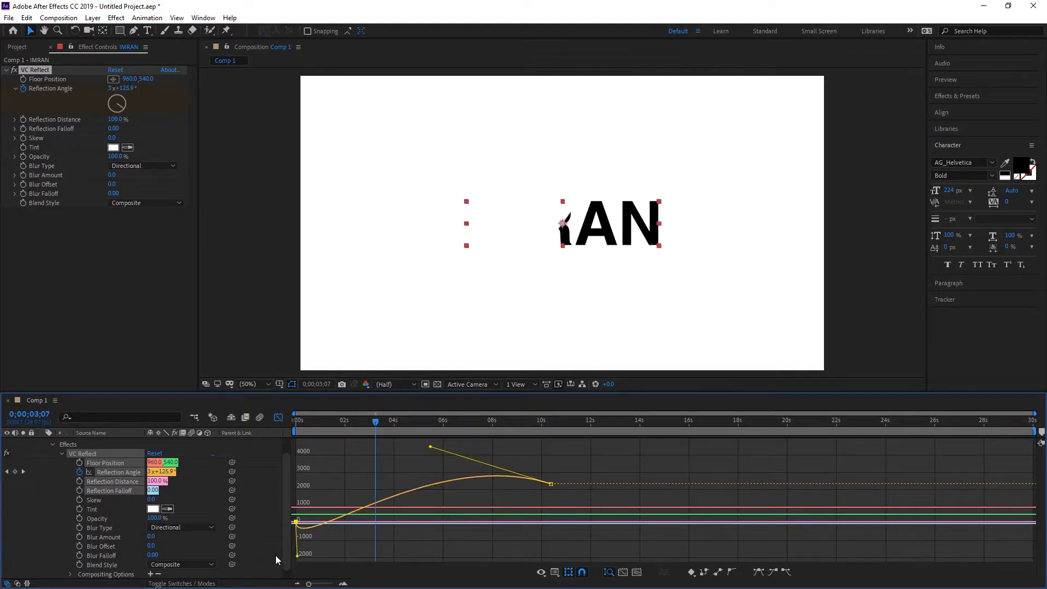
# Make the curve handles at both Reflection Angle keyframes nearly vertical and preview the animation from the start
pyautogui.moveTo(431, 447); pyautogui.dragTo(563, 440)
pyautogui.press('Home')
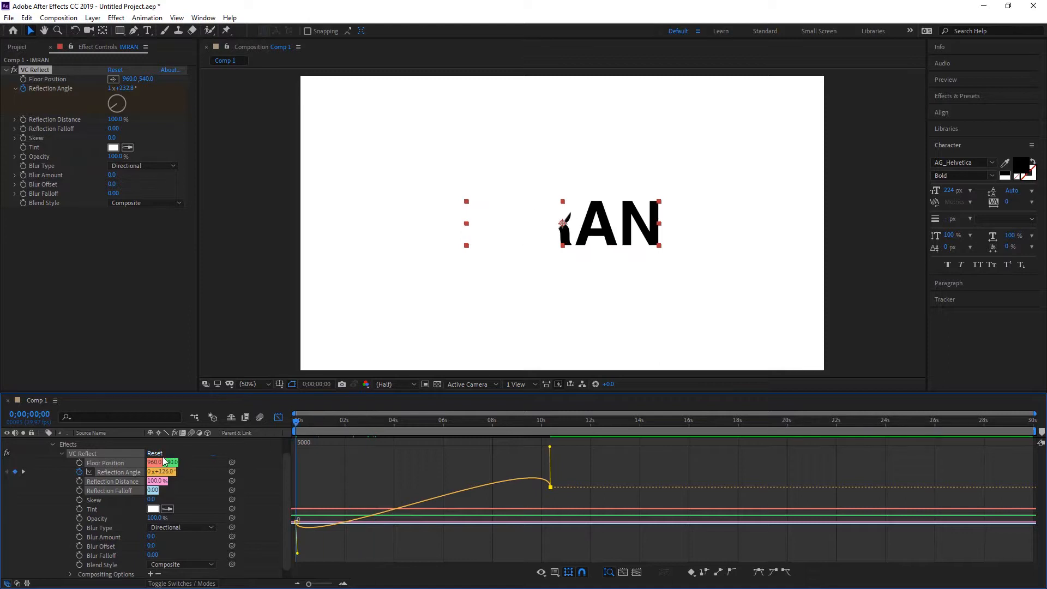
pyautogui.press('space')
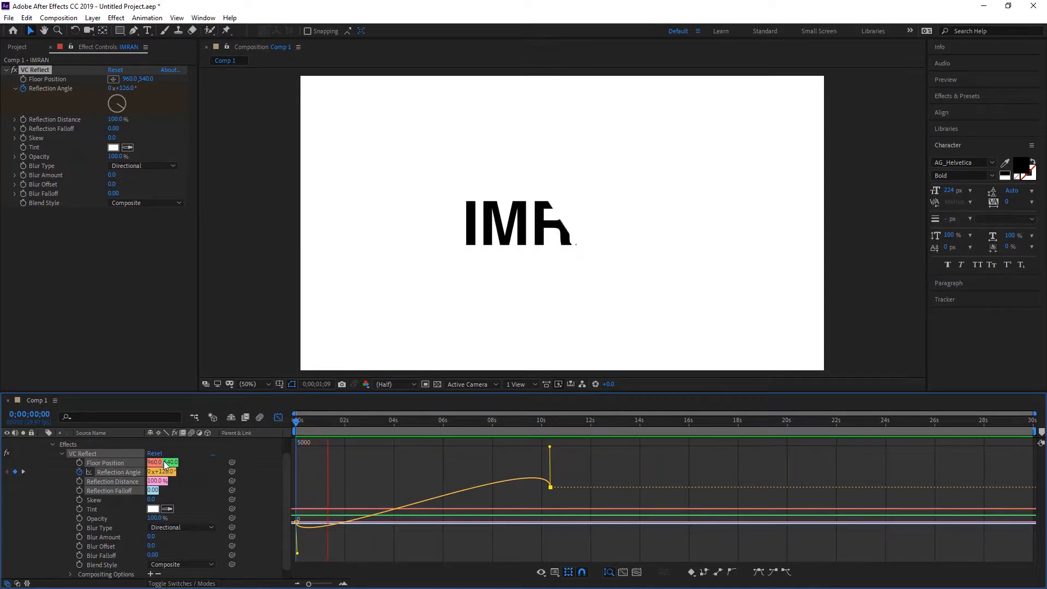
pyautogui.press('space')
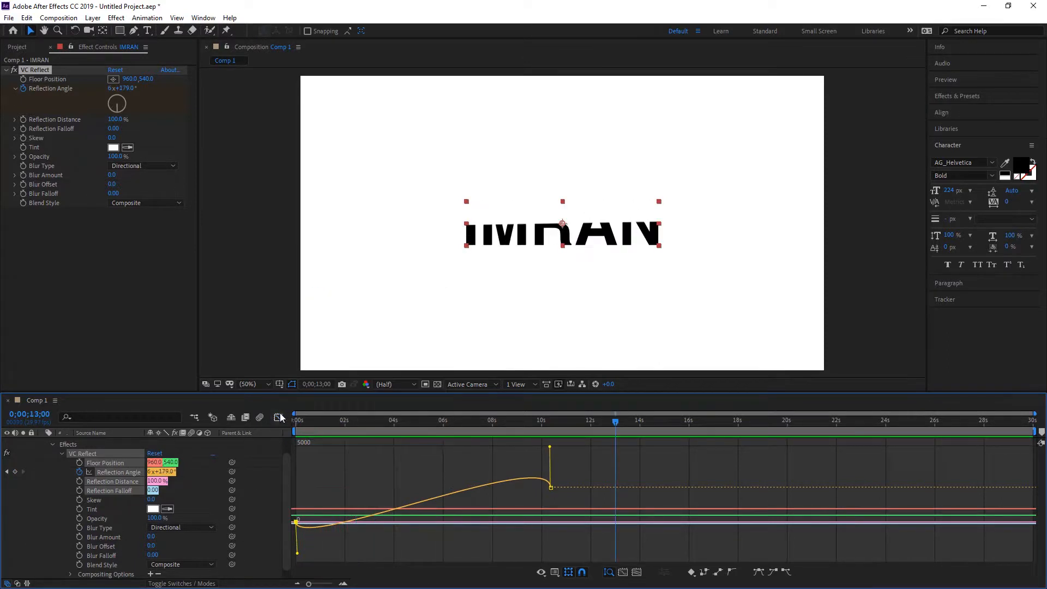
# Return from the Graph Editor to the layer bars, collapse the text layer and preview the animation
pyautogui.hotkey('shift', 'F3')
pyautogui.click(550, 473)
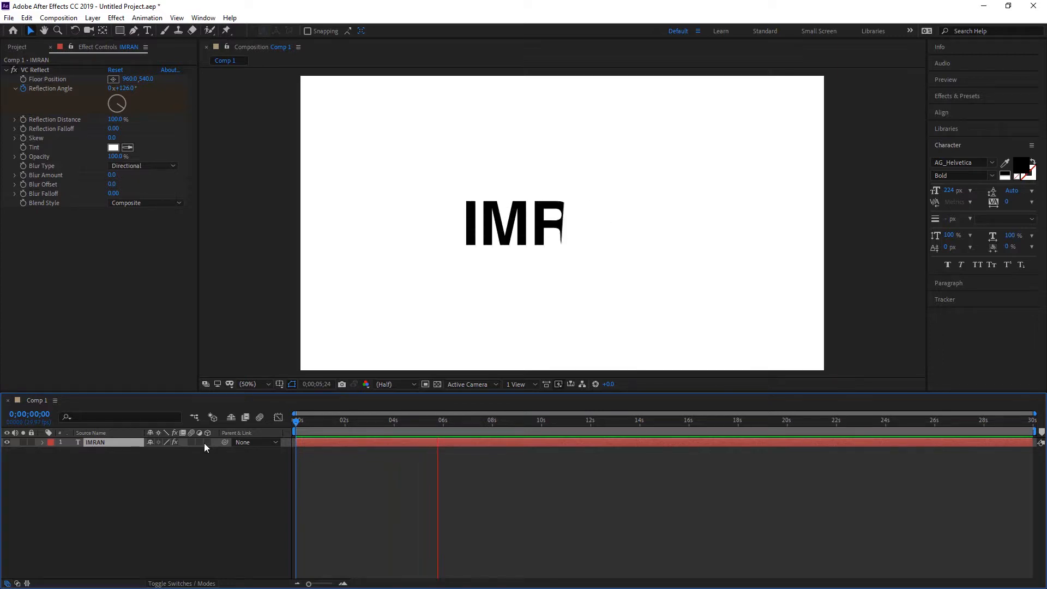
pyautogui.press('space')
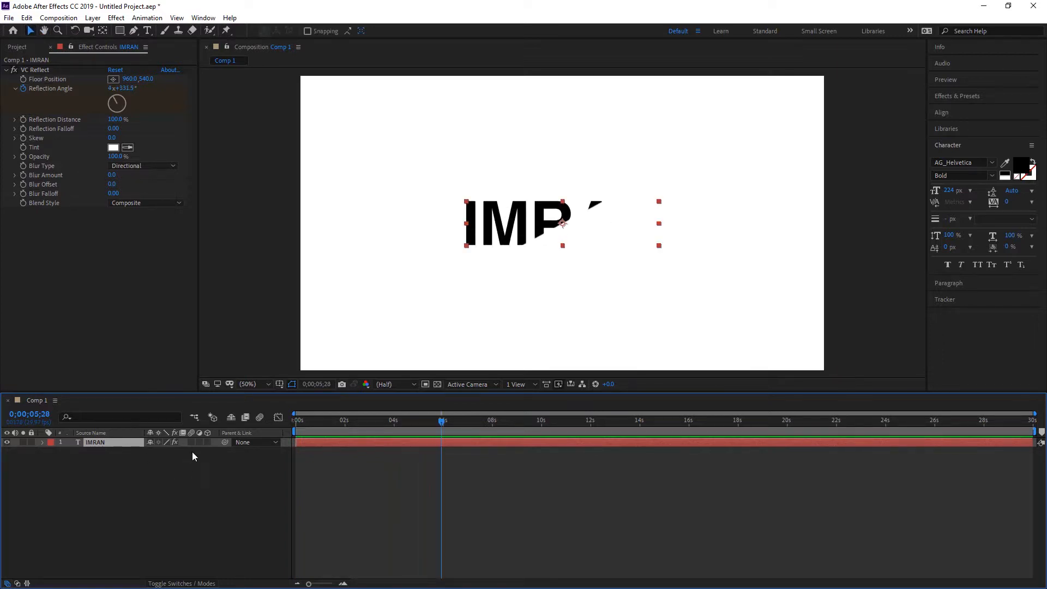
# Add a two-node camera with the 50mm preset to the composition, keeping the name Camera 1
pyautogui.rightClick(139, 496)
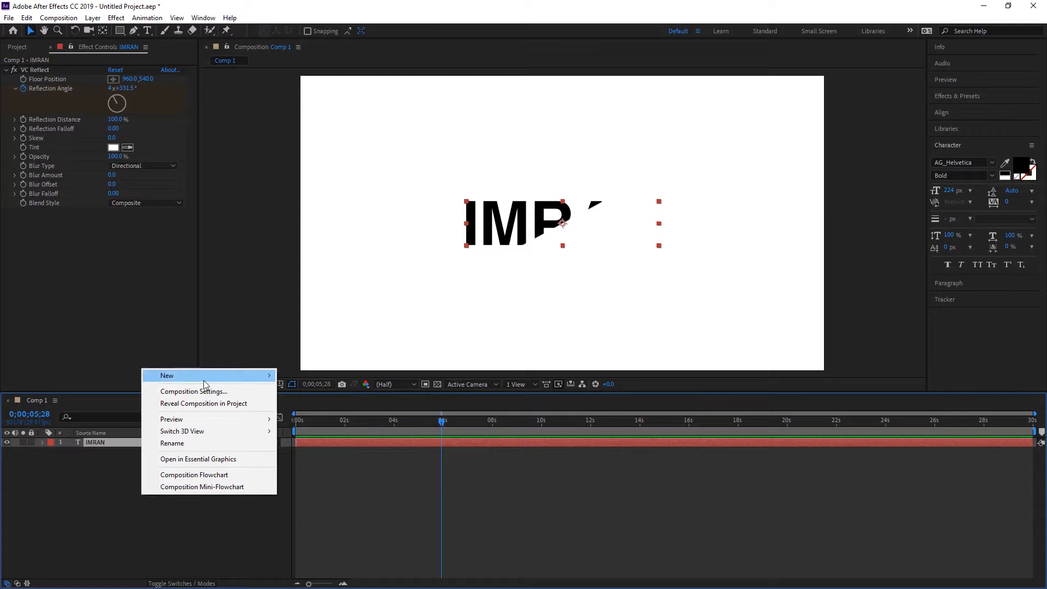
pyautogui.moveTo(204, 384)
pyautogui.click(332, 425)
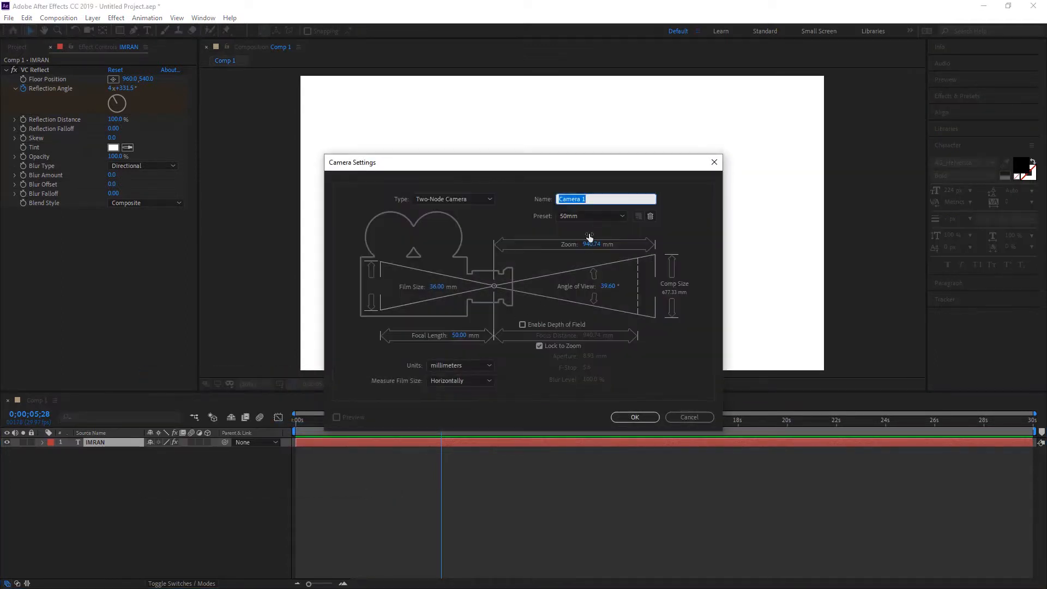
pyautogui.click(635, 418)
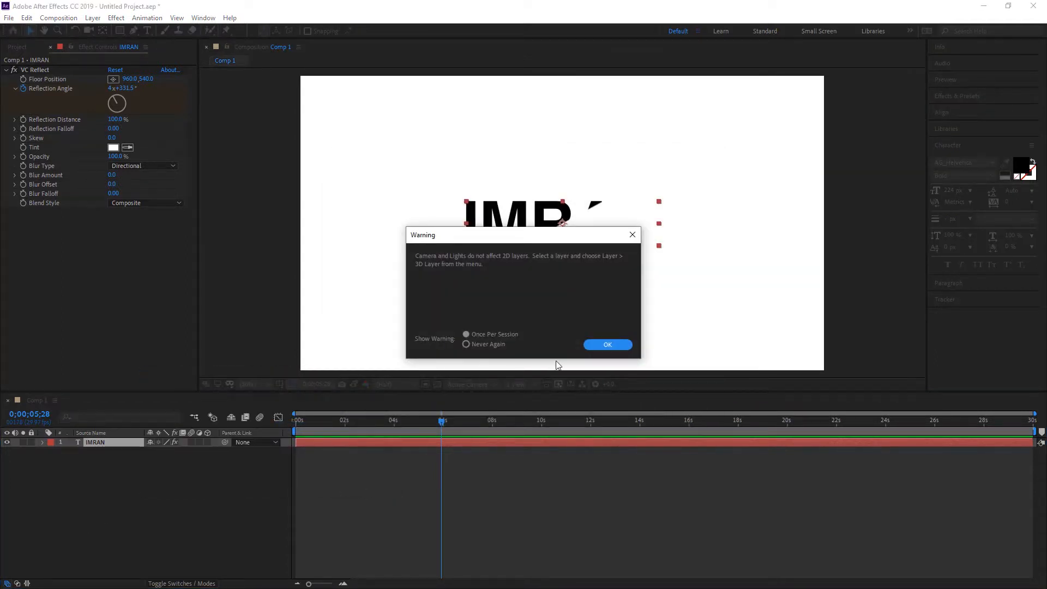
pyautogui.click(613, 349)
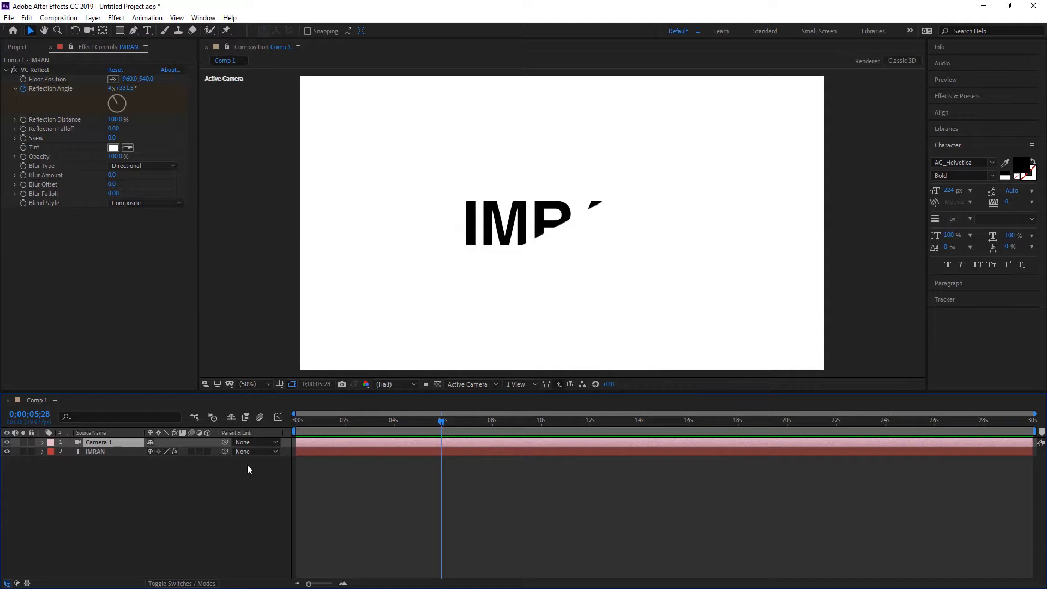
# Make the text layer a 3D layer and turn on Draft 3D for the composition
pyautogui.click(117, 454)
pyautogui.click(206, 452)
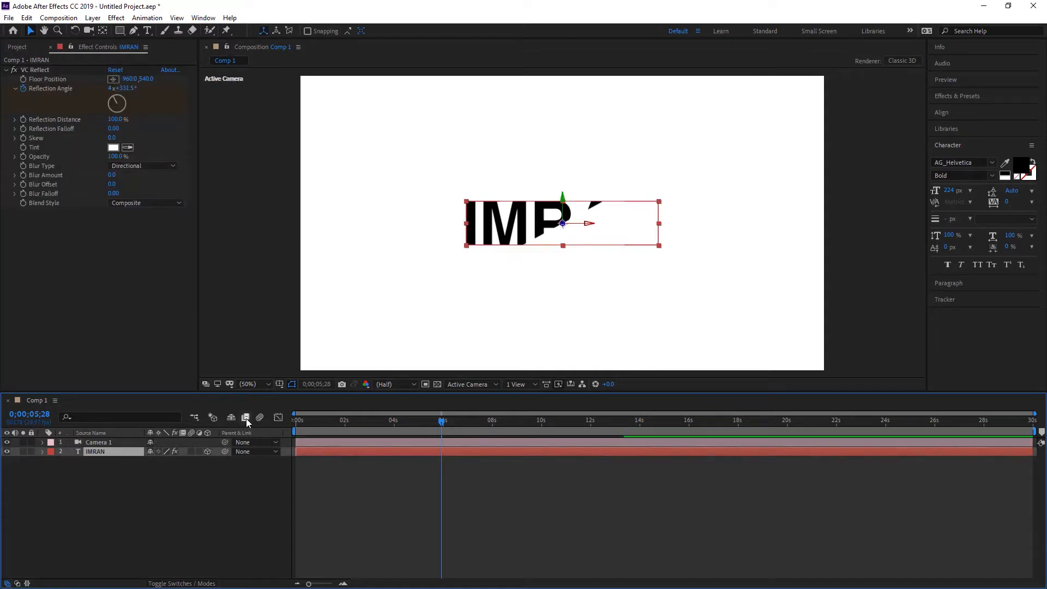
pyautogui.click(212, 418)
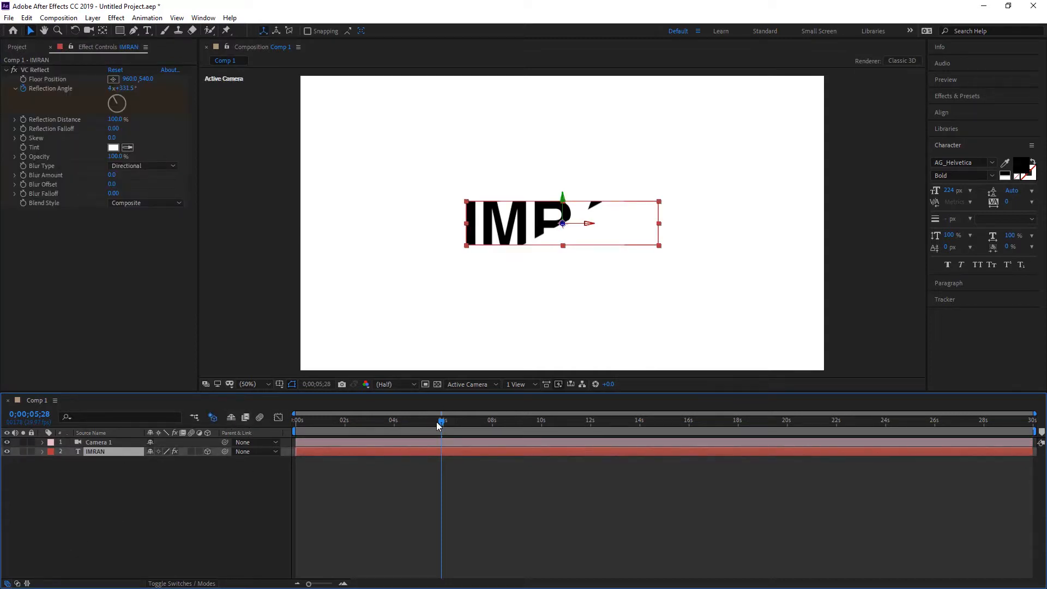
# Return to the start of the composition, activate the Unified Camera tool and preview the text animation
pyautogui.moveTo(441, 423); pyautogui.dragTo(255, 439)
pyautogui.click(107, 442)
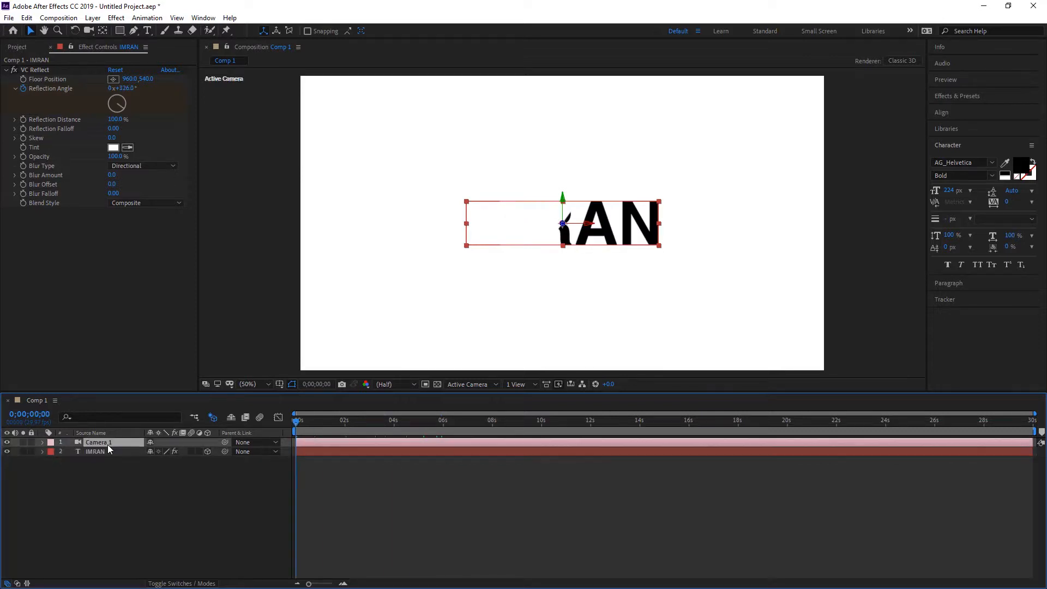
pyautogui.click(114, 452)
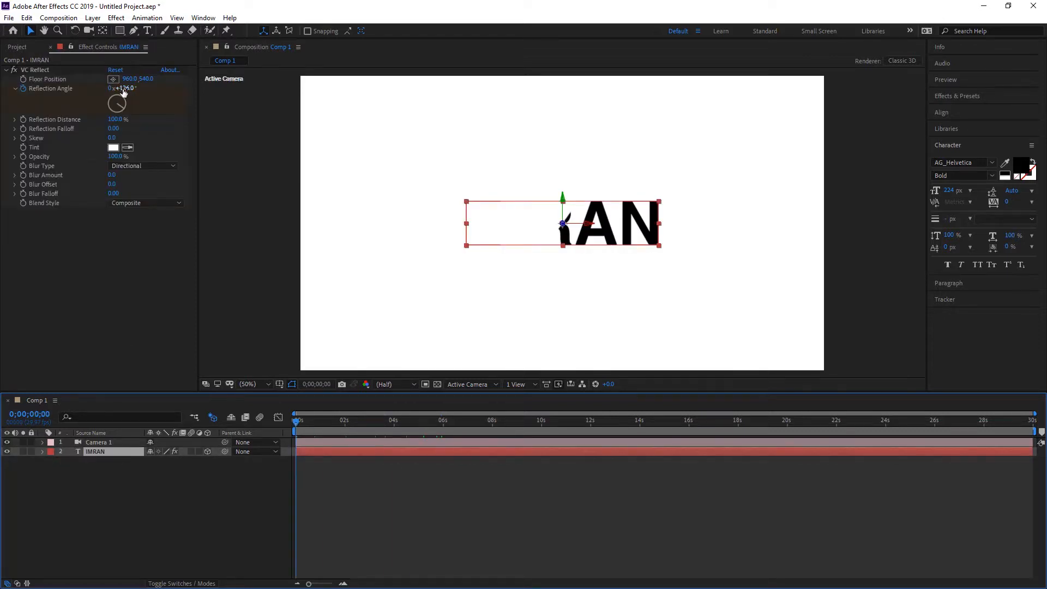
pyautogui.click(91, 32)
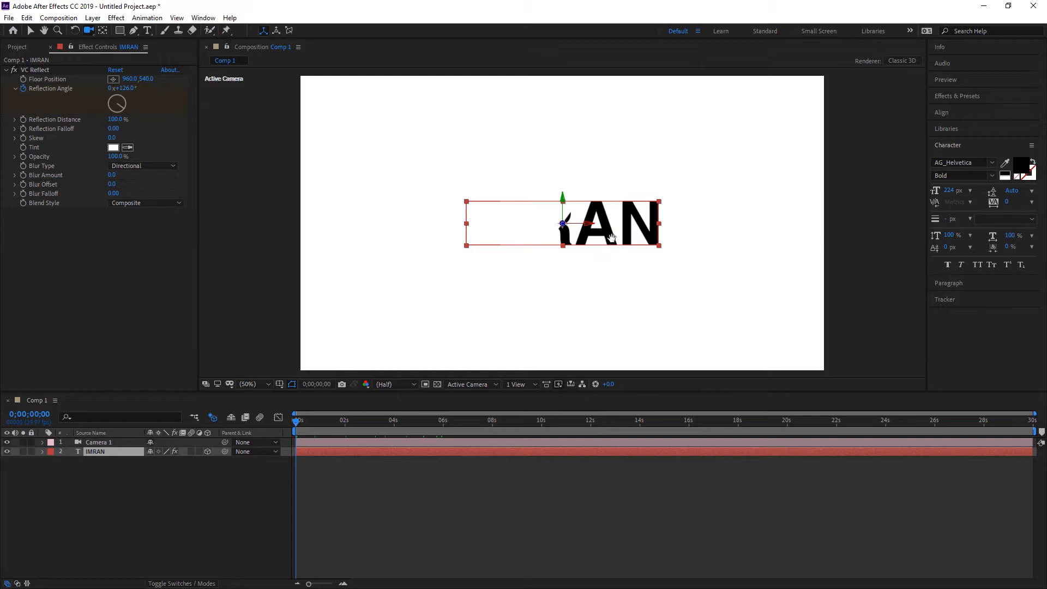
pyautogui.press('space')
pyautogui.press('space')
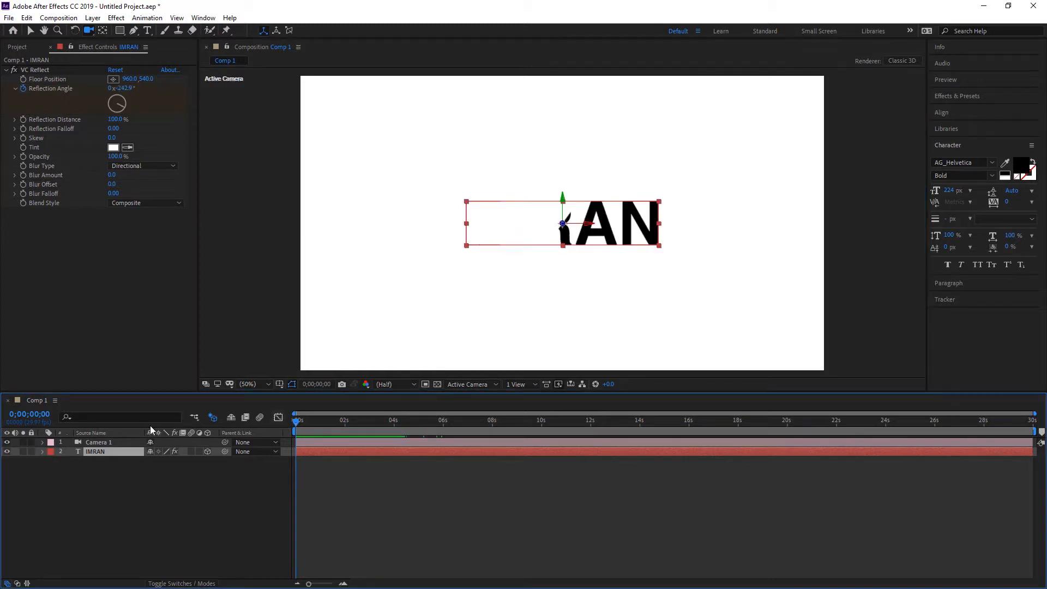
# Expand Camera 1's transform properties and enable keyframes for all of them at 0;00;00;00
pyautogui.click(98, 443)
pyautogui.click(42, 442)
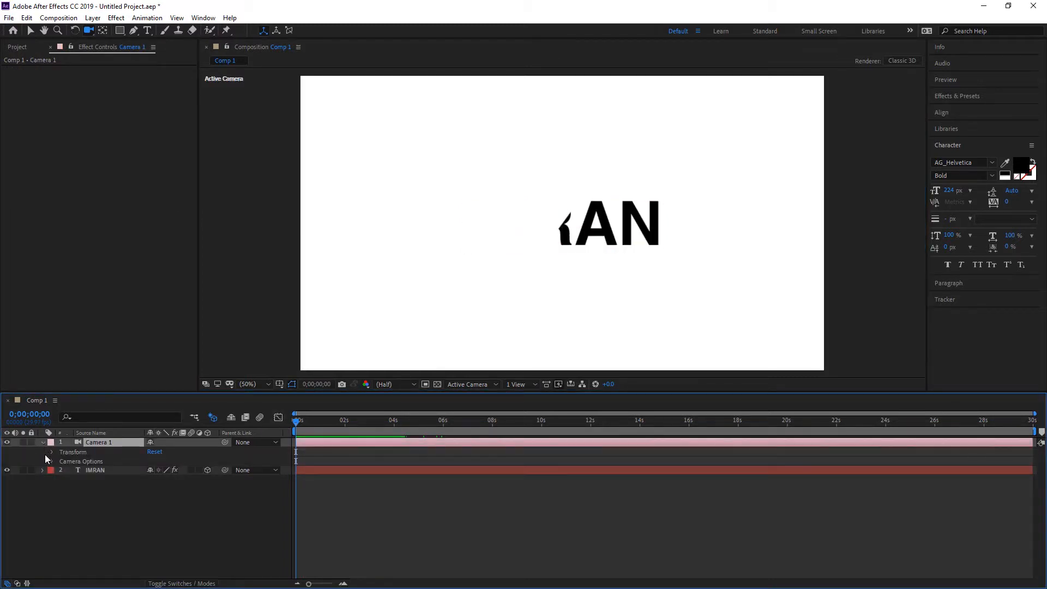
pyautogui.click(52, 452)
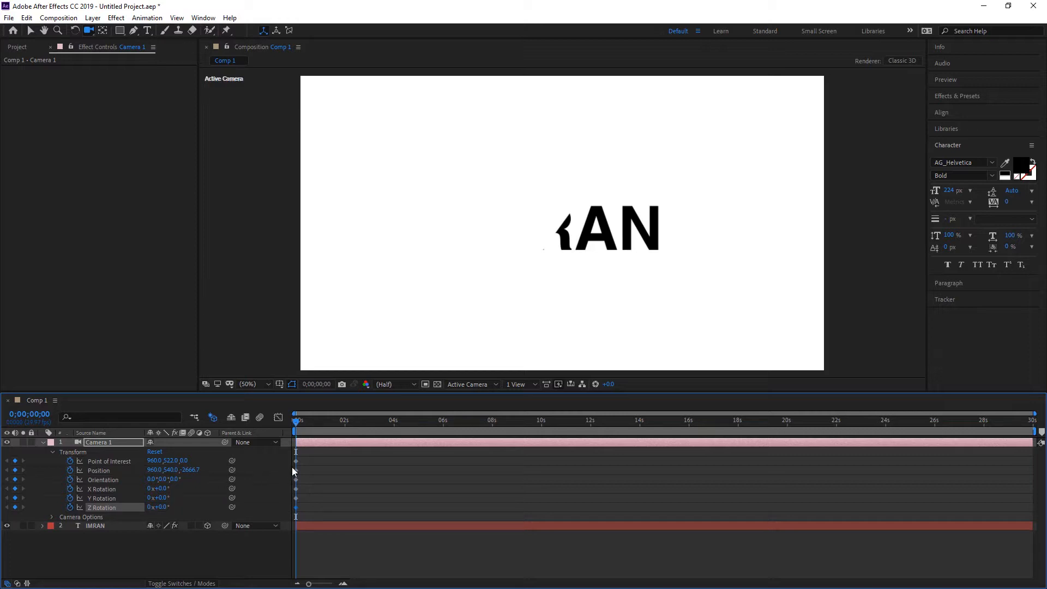
# Orbit the camera slightly sideways at 0;00;04;25 to add a second Position keyframe, and preview the move from the start
pyautogui.moveTo(297, 425); pyautogui.dragTo(413, 440)
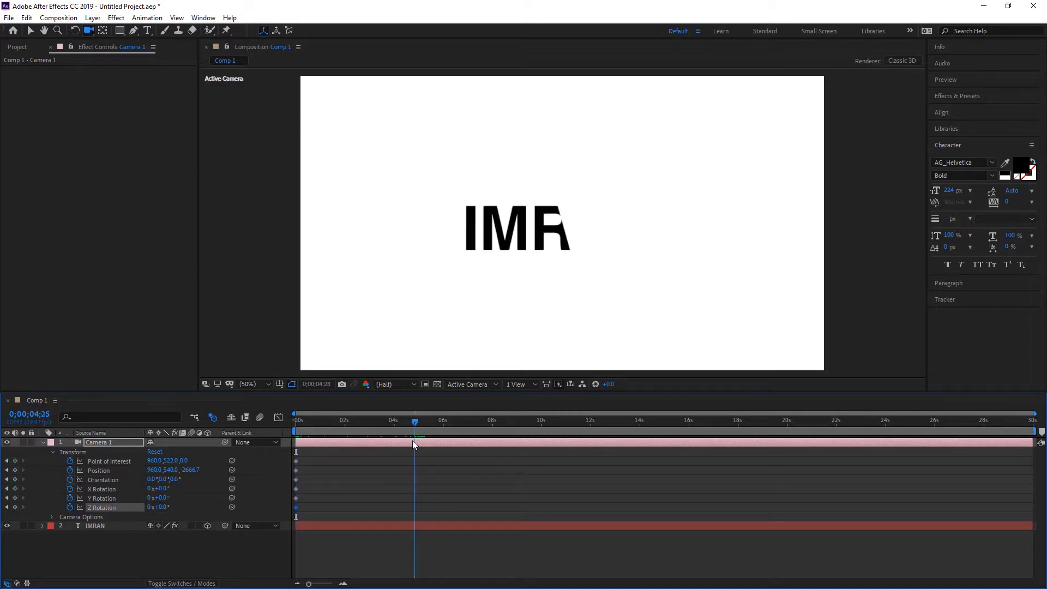
pyautogui.moveTo(567, 235); pyautogui.dragTo(596, 241)
pyautogui.moveTo(413, 422); pyautogui.dragTo(267, 440)
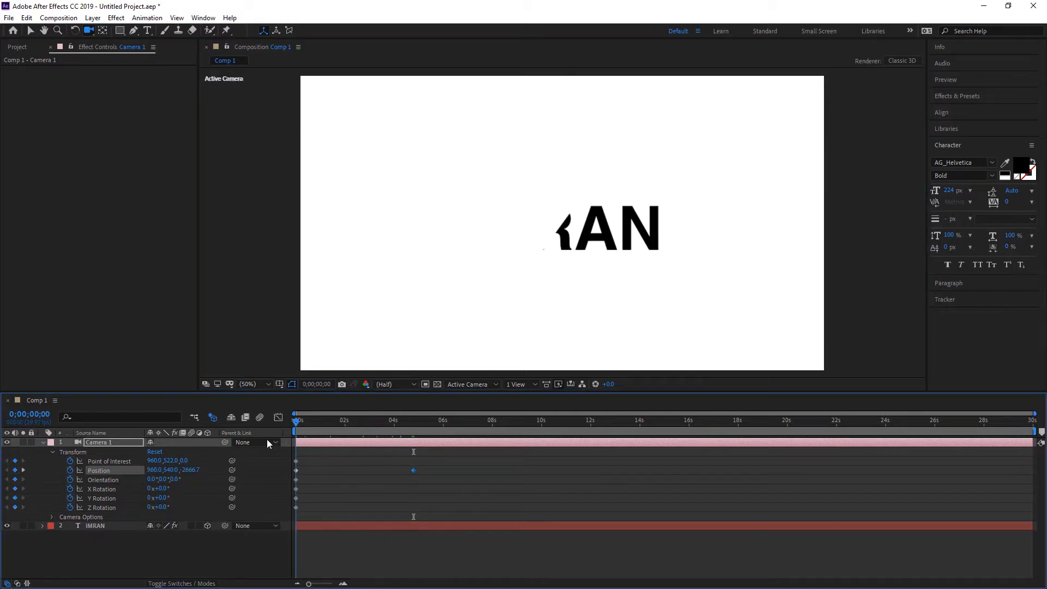
pyautogui.press('space')
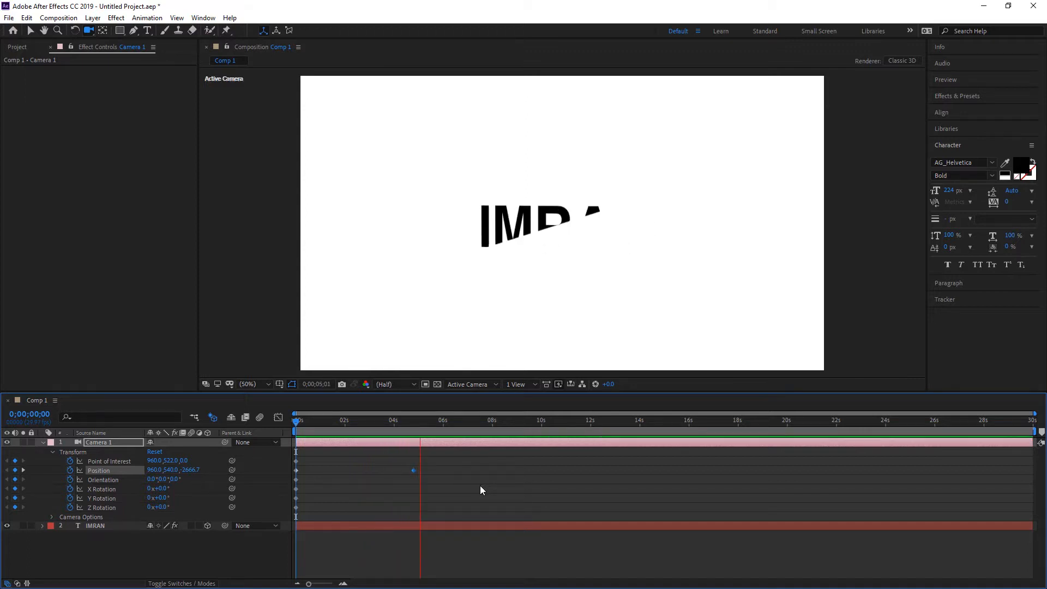
pyautogui.press('space')
# Orbit the camera further sideways at 0;00;06;08 to add a third Position keyframe, and move the middle one earlier to about 3 seconds
pyautogui.moveTo(532, 257); pyautogui.dragTo(620, 241)
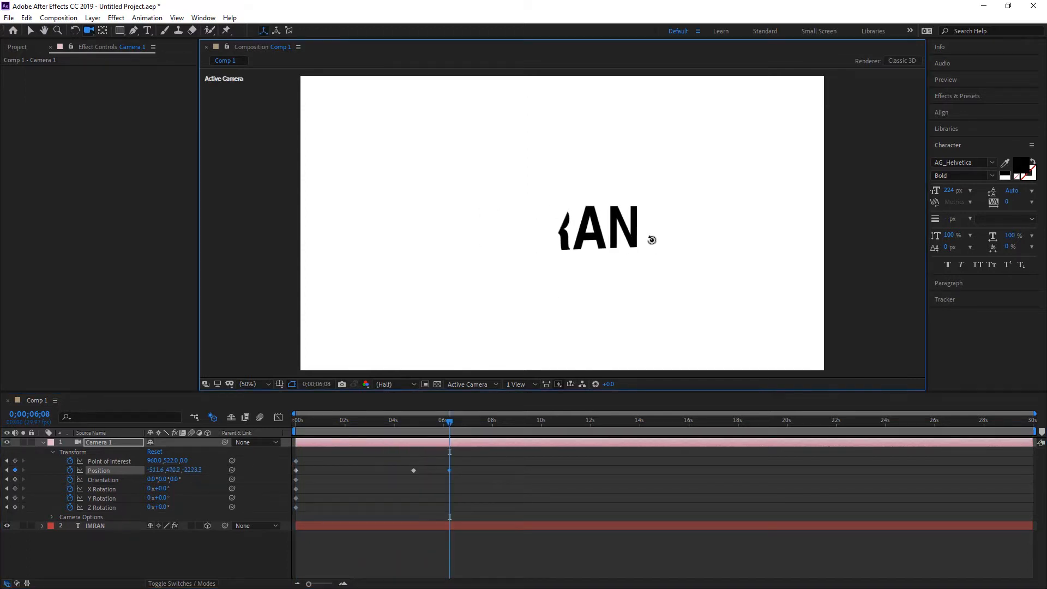
pyautogui.moveTo(437, 426); pyautogui.dragTo(371, 472)
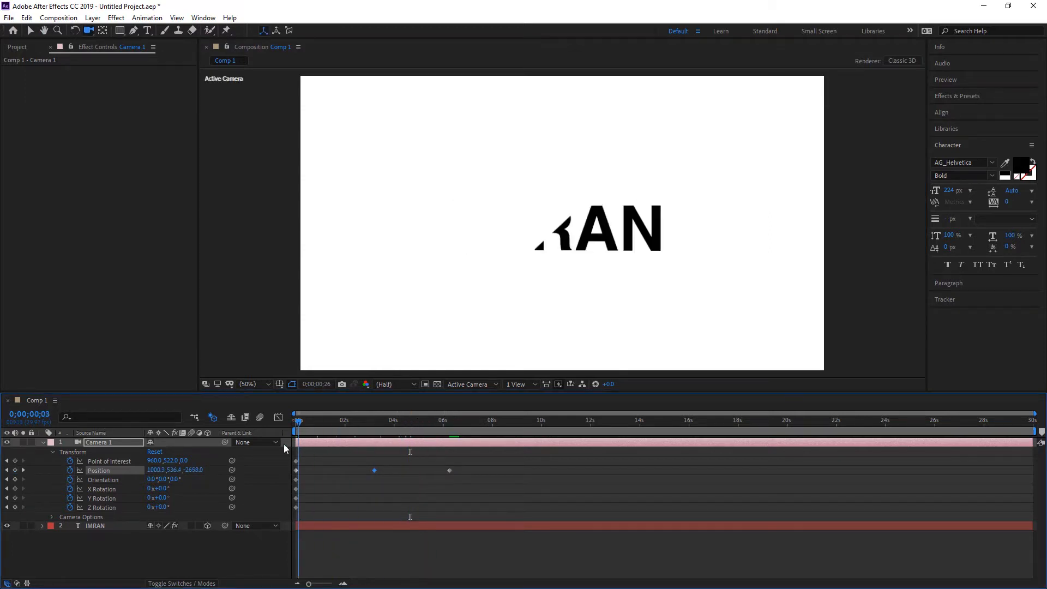